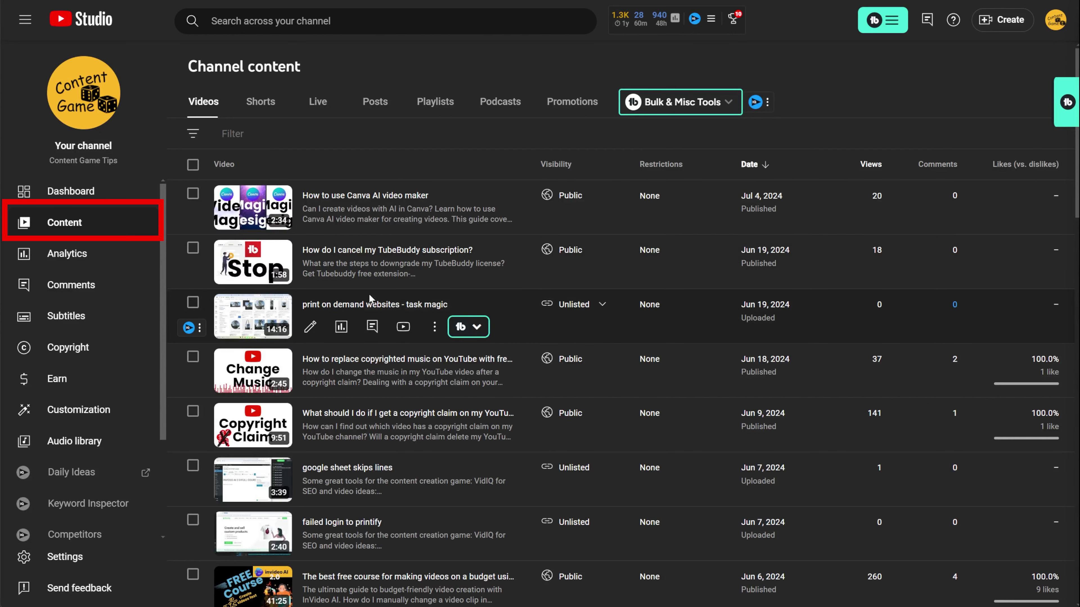
Open the video "print on demand websites - task magic" in the video editor, discarding pending detail changes, and move the playhead to 05:33:46.
click(398, 304)
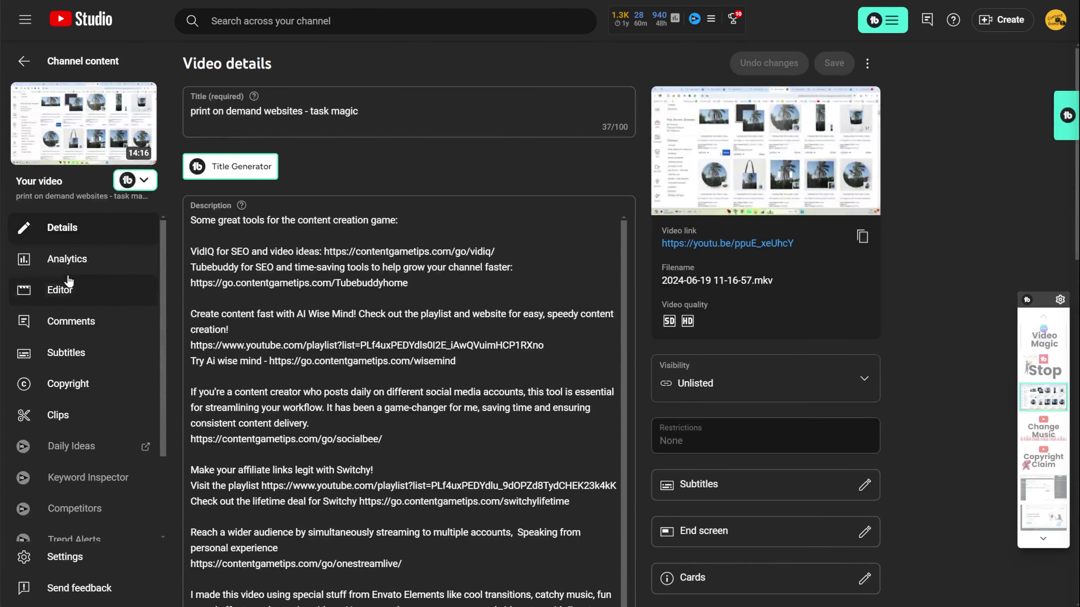
click(82, 291)
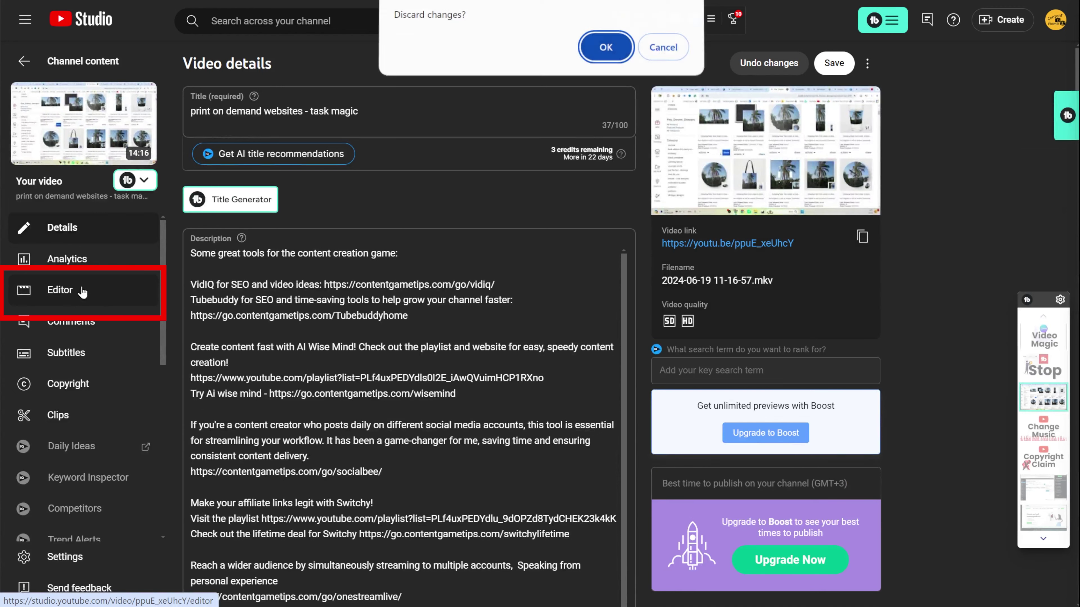
click(598, 48)
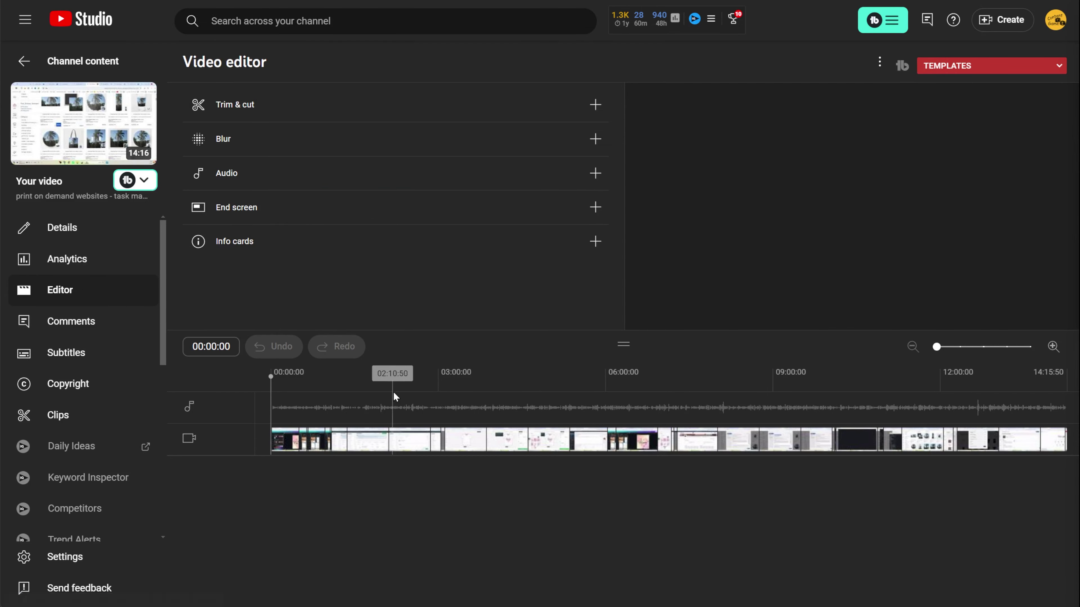
click(405, 387)
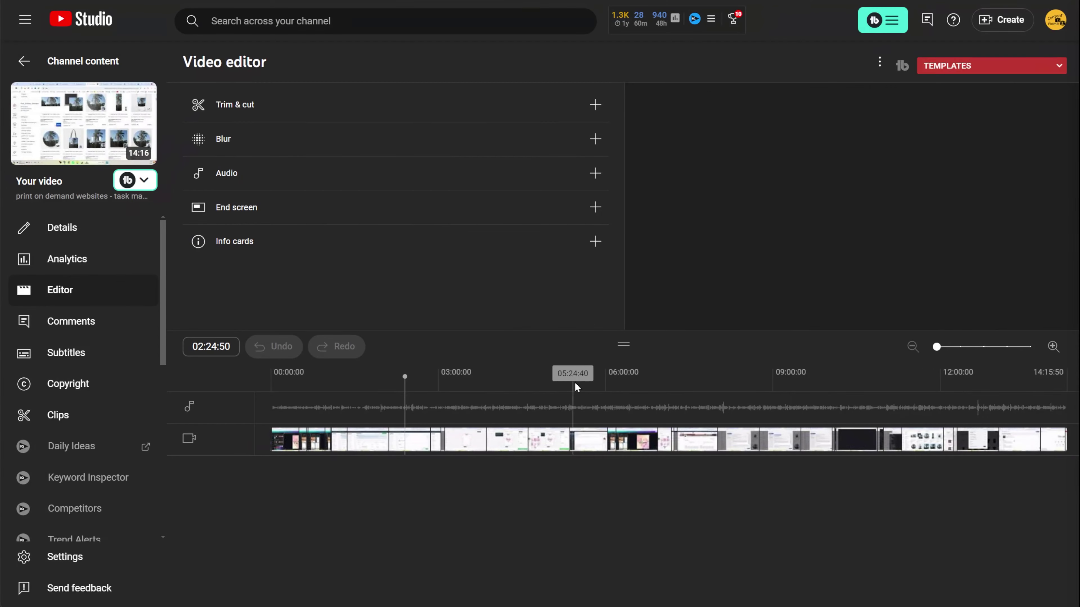
click(581, 381)
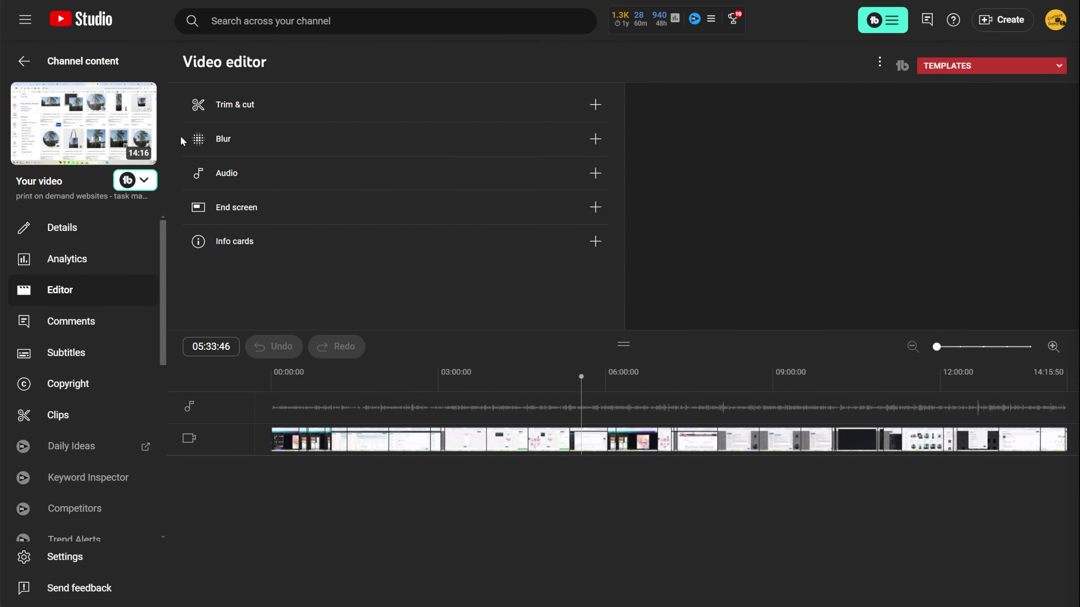
Open the Trim & cut tool and try the trim handles at the start and end of the video.
click(232, 102)
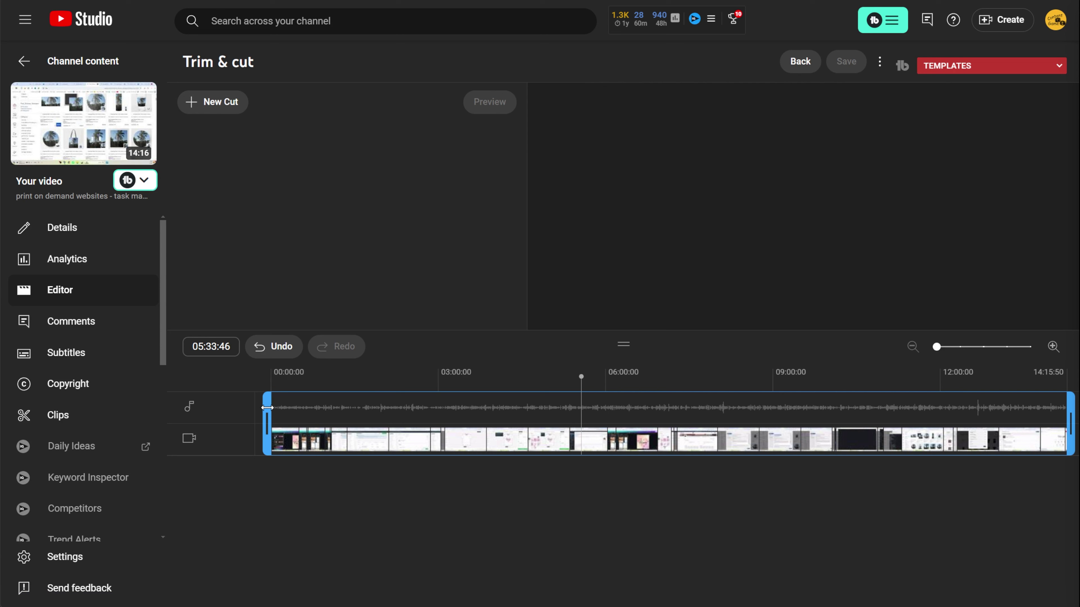
mouse_move(271, 407)
mouse_down()
mouse_move(524, 436)
mouse_move(250, 406)
mouse_up()
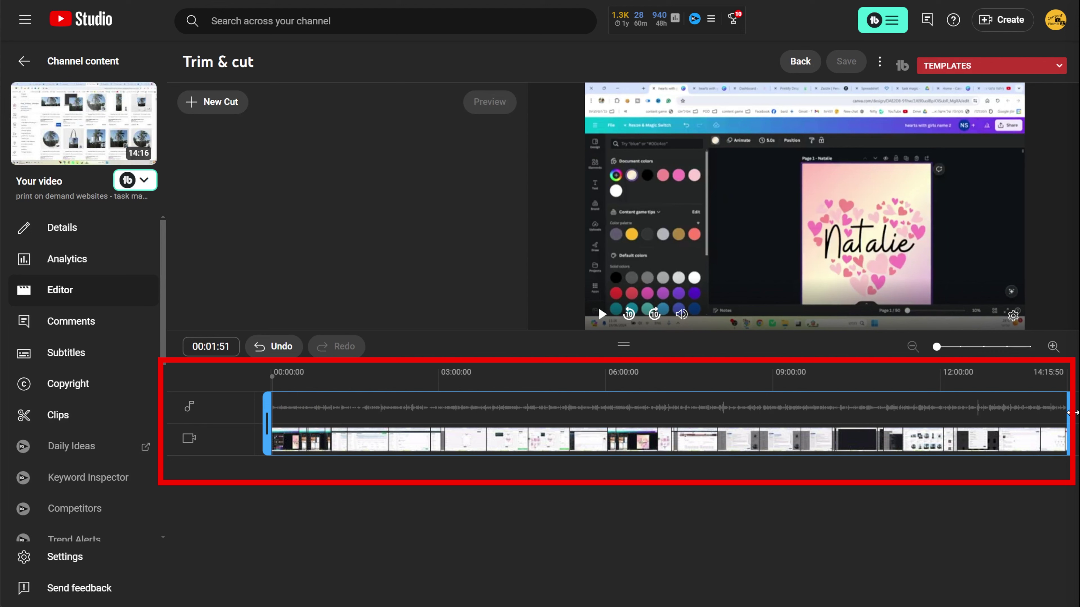
drag(1072, 412, 1073, 455)
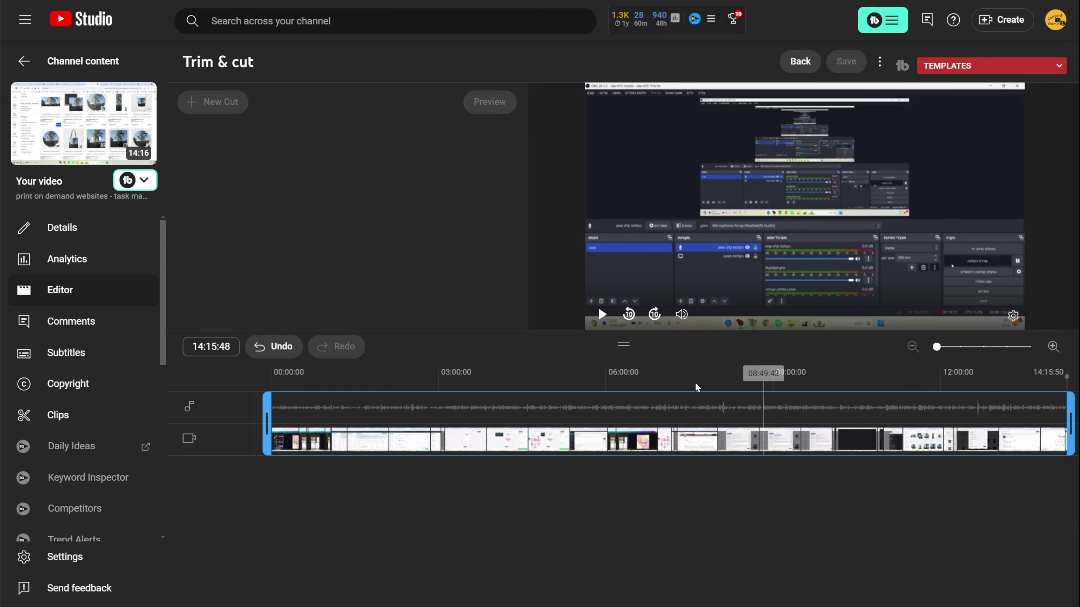
Create a new cut starting at 03:50:12 and set its end to 05:17:11.
click(484, 397)
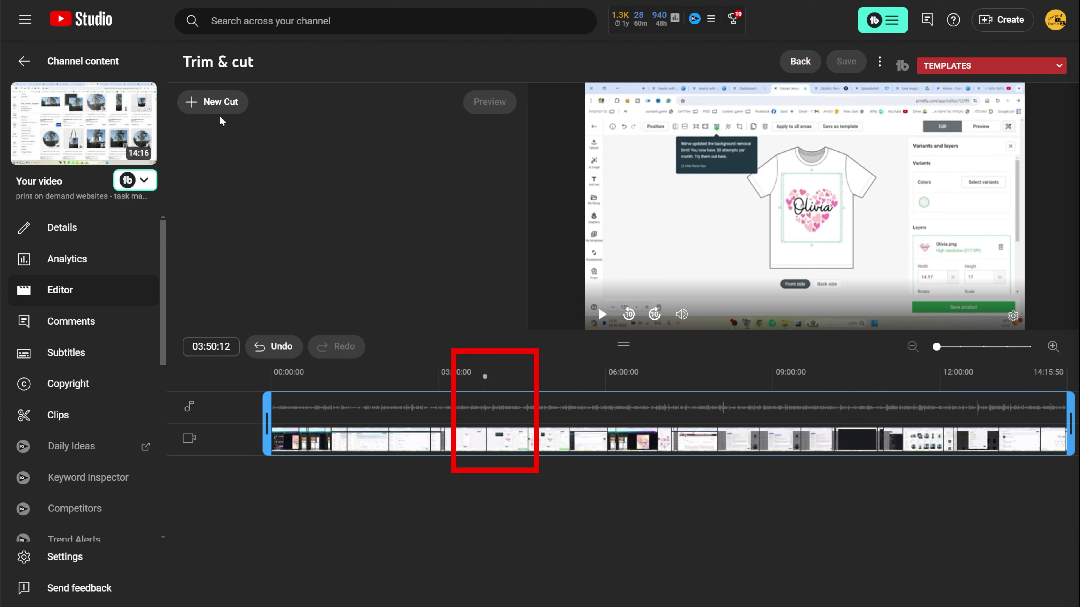
click(224, 104)
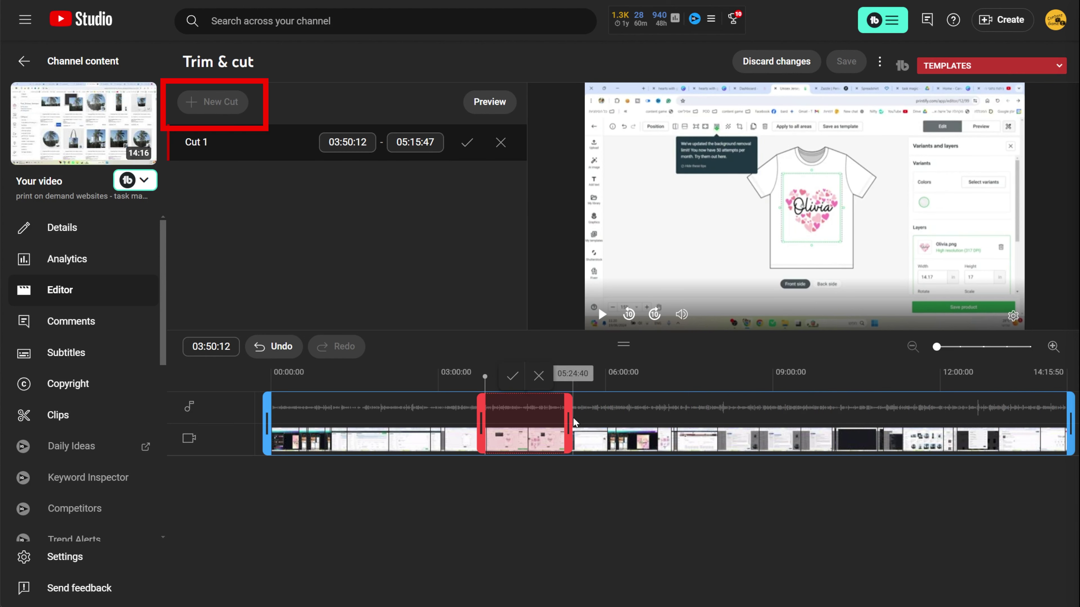
mouse_move(573, 416)
mouse_down()
mouse_move(773, 423)
mouse_move(549, 423)
mouse_move(570, 423)
mouse_up()
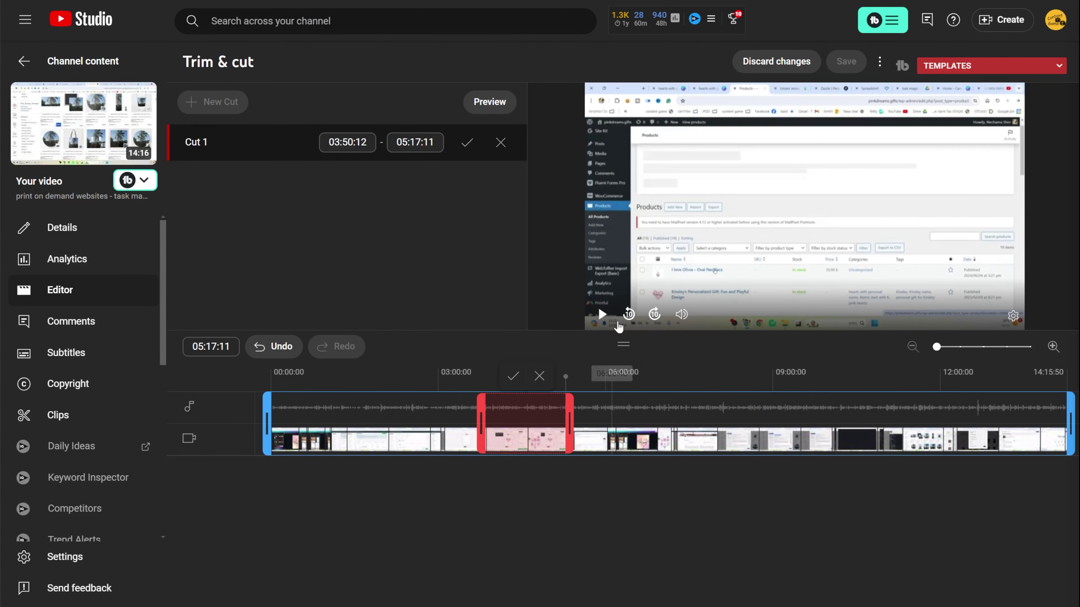
Play the video around the end of the cut, move the cut's end to 05:01:05 and apply the cut.
click(602, 315)
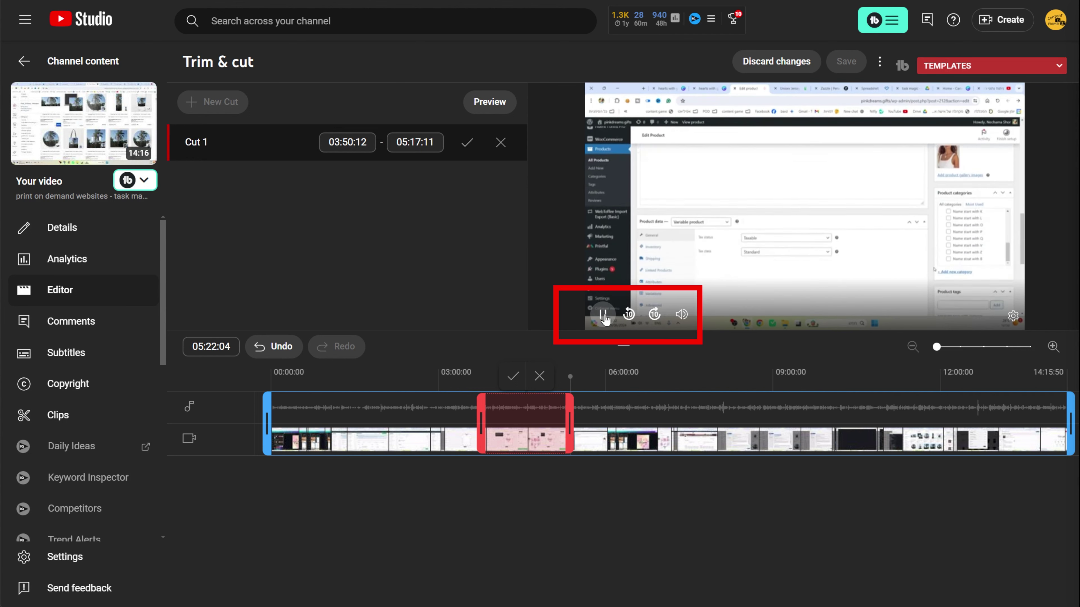
click(603, 314)
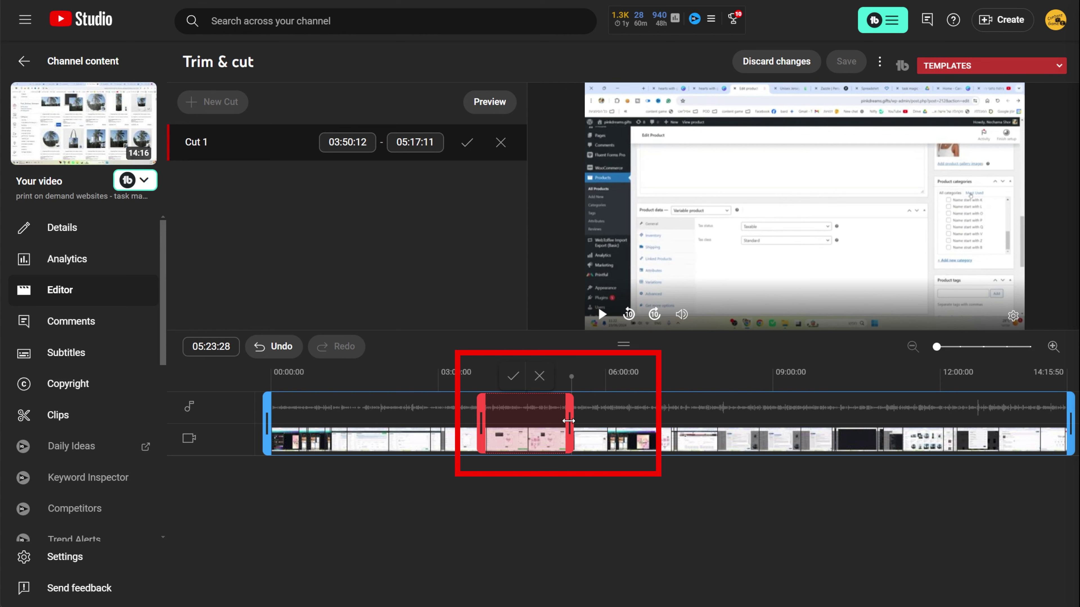
drag(569, 420, 555, 413)
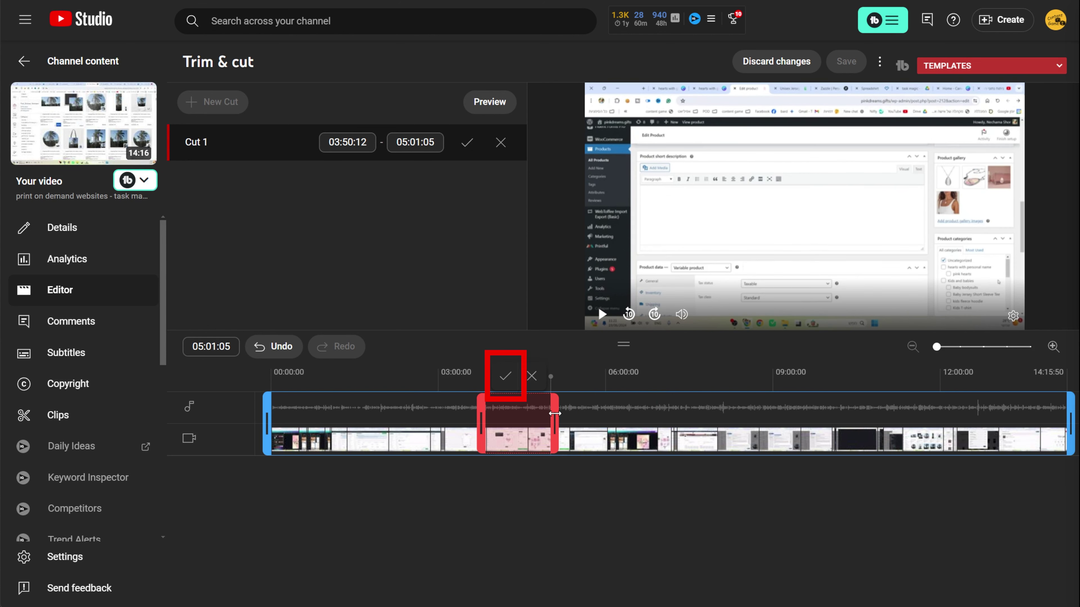
click(602, 314)
click(602, 314)
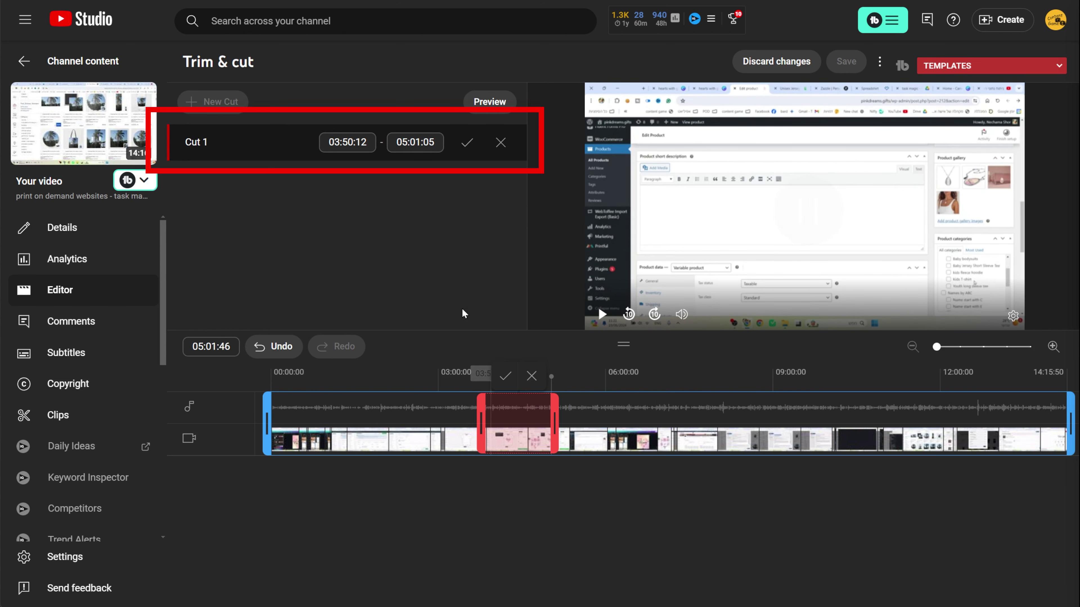
click(505, 375)
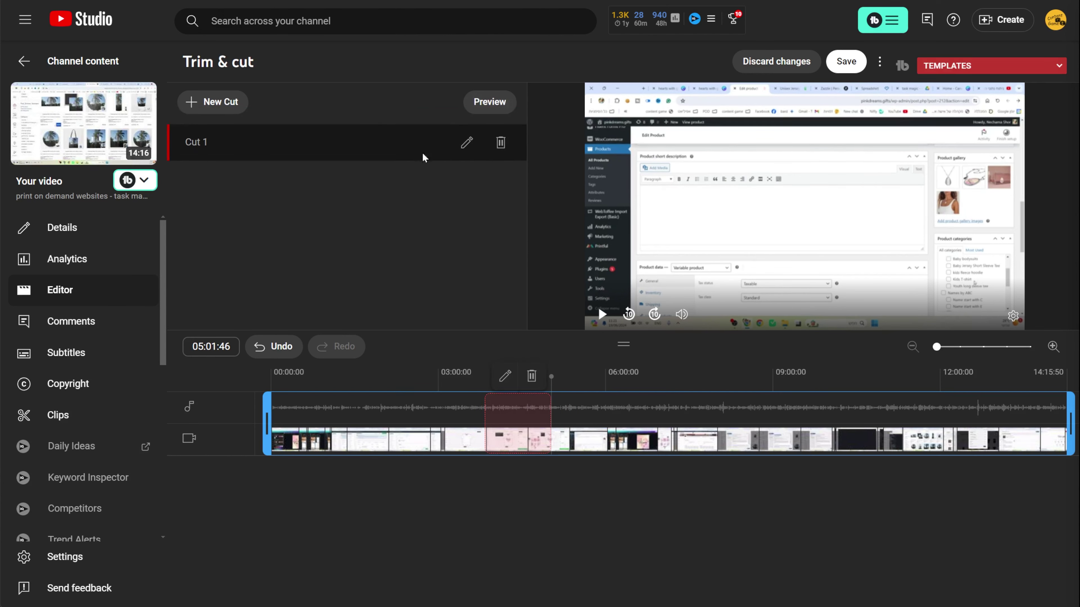
Preview the video from points before the cut to check how playback passes over the removed section.
click(490, 102)
click(471, 384)
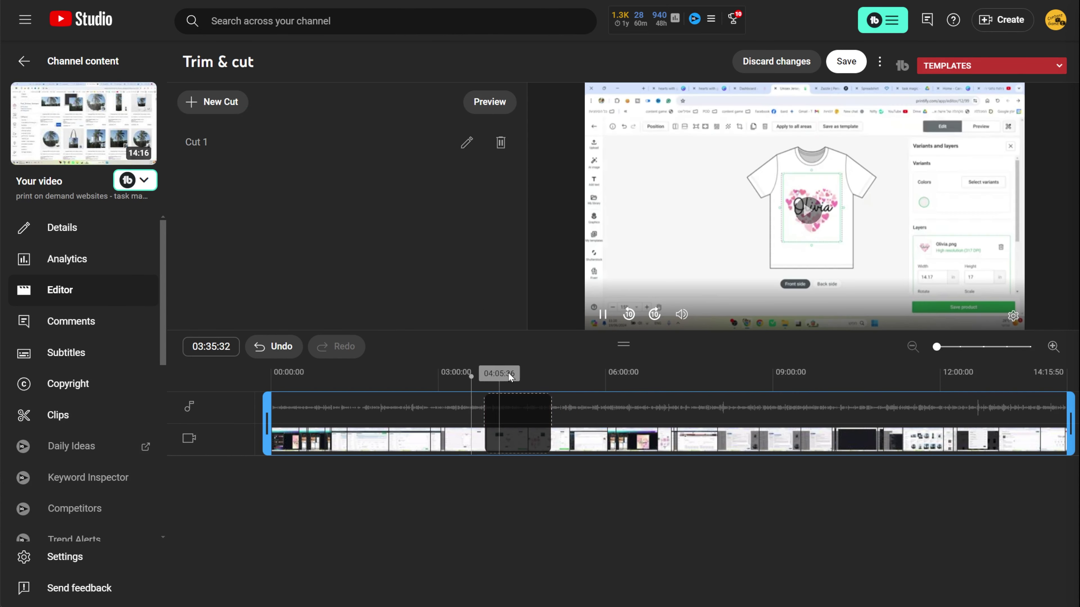
click(490, 104)
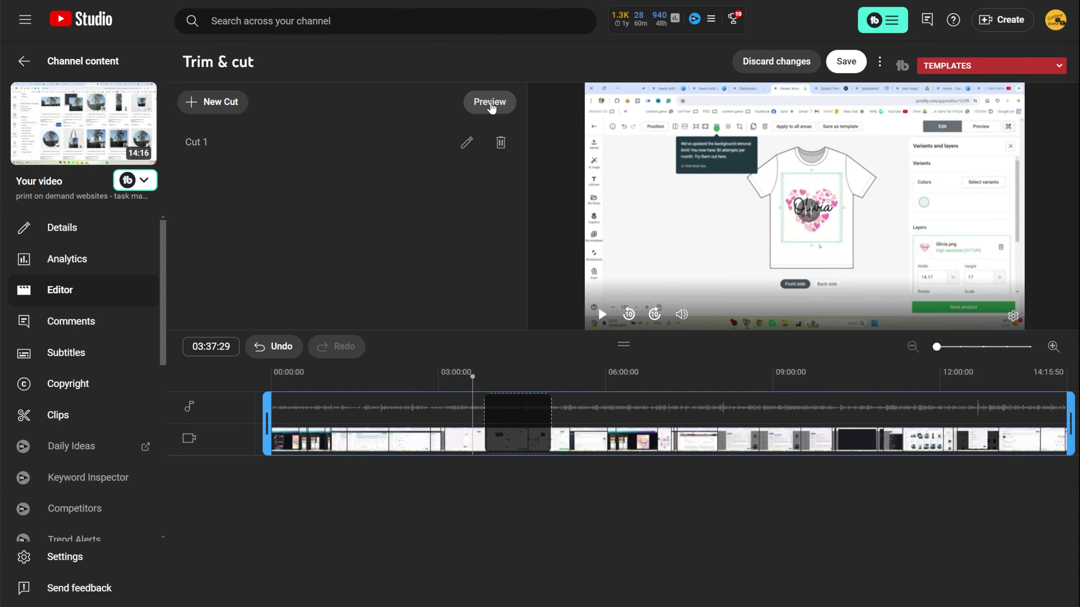
click(422, 401)
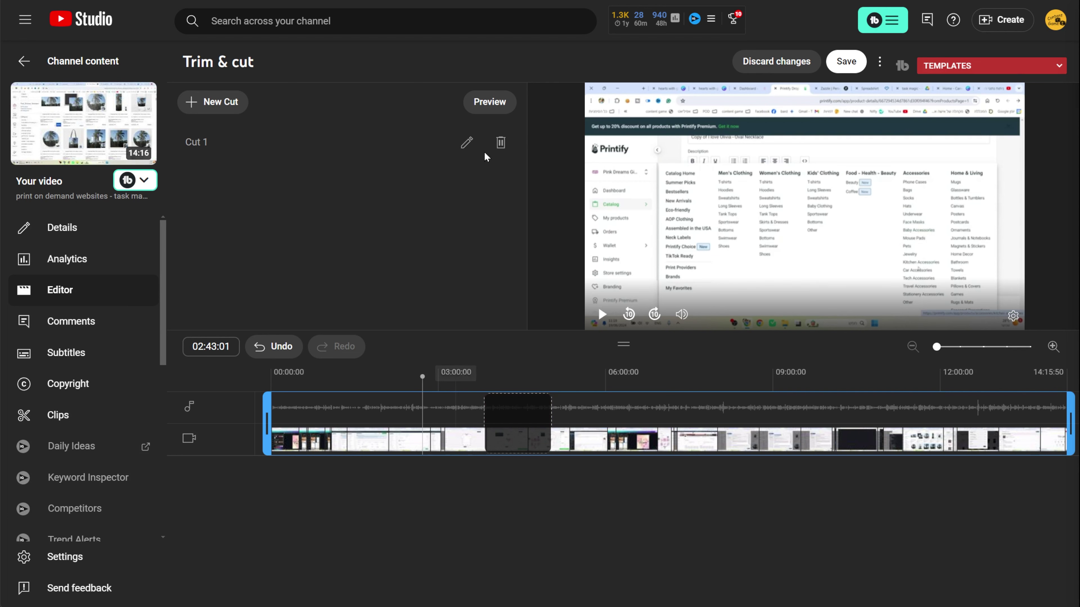
click(489, 104)
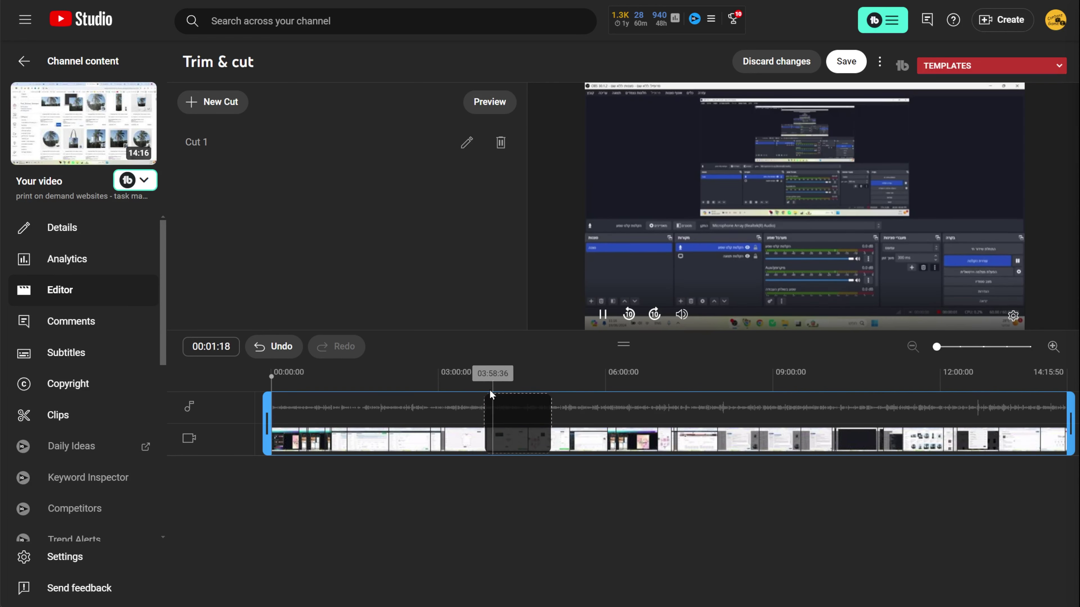
click(443, 396)
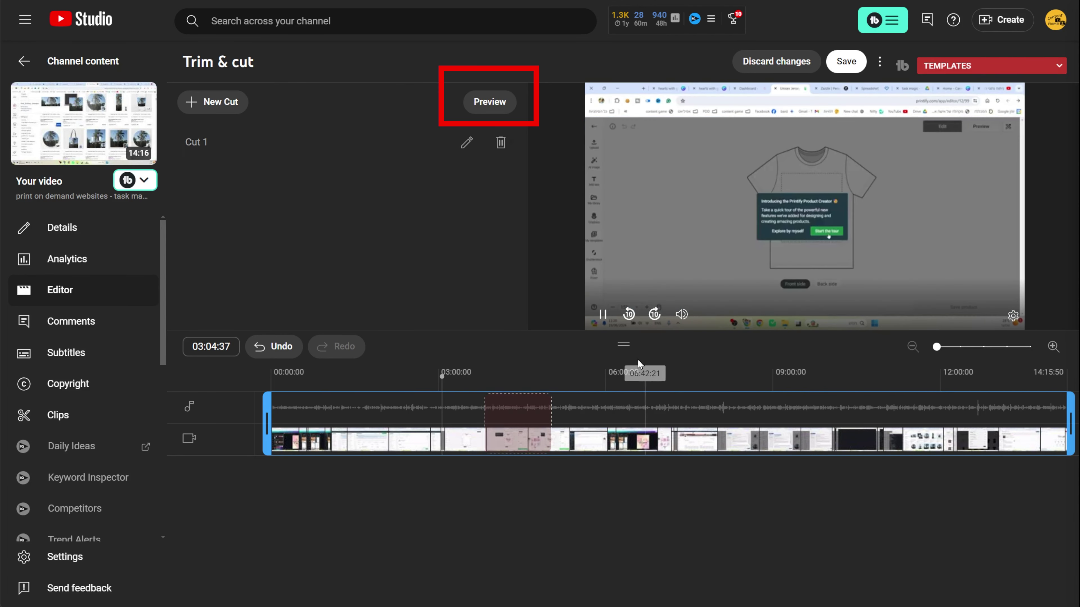
click(476, 375)
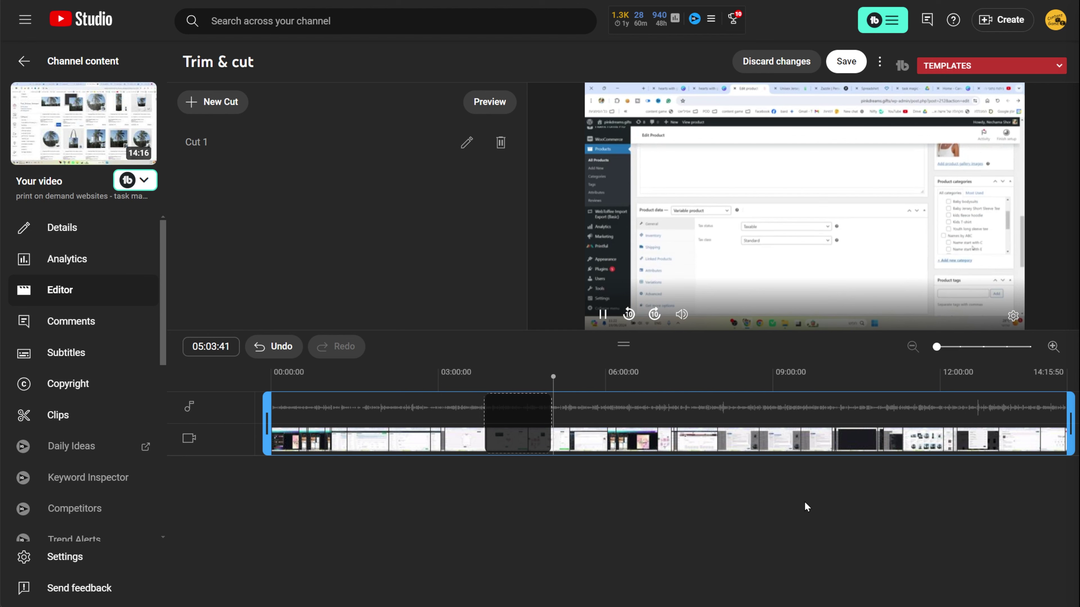
key(space)
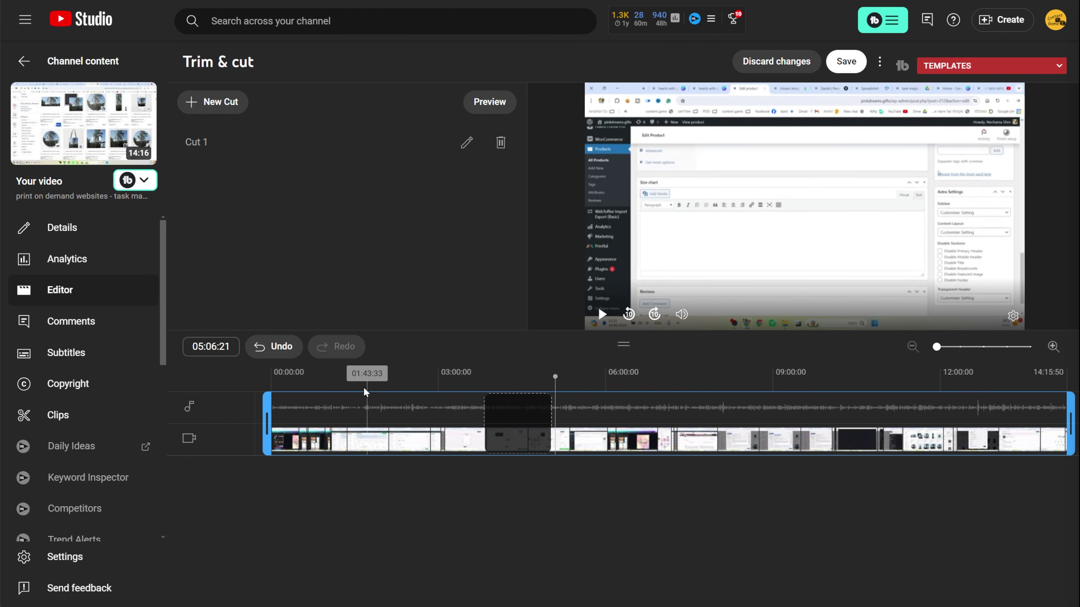
Add and apply a second cut from 07:25:02 to 08:50:37.
click(685, 389)
click(210, 104)
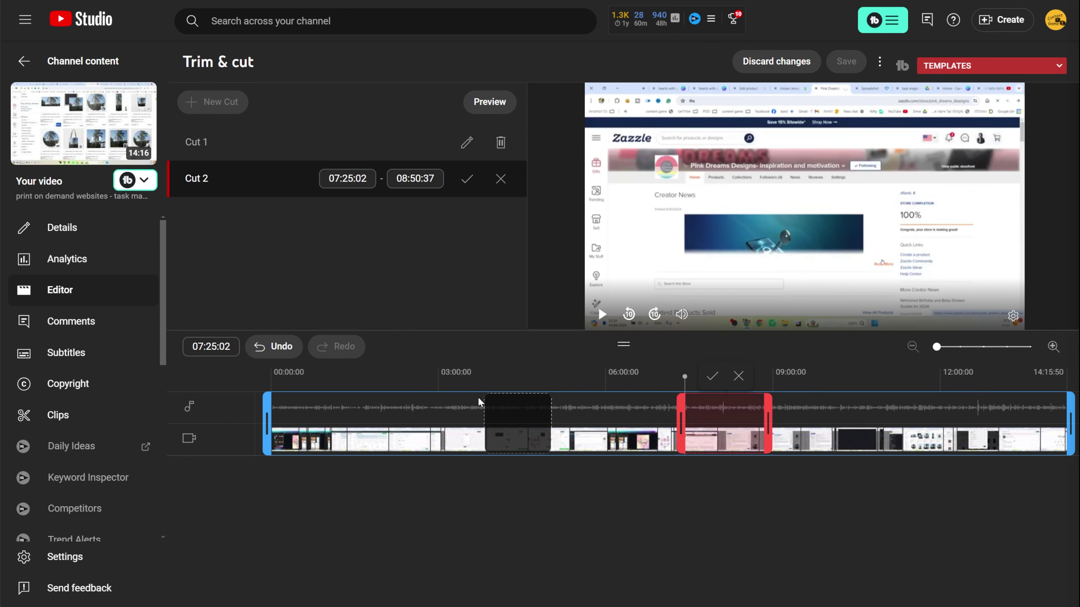
click(713, 376)
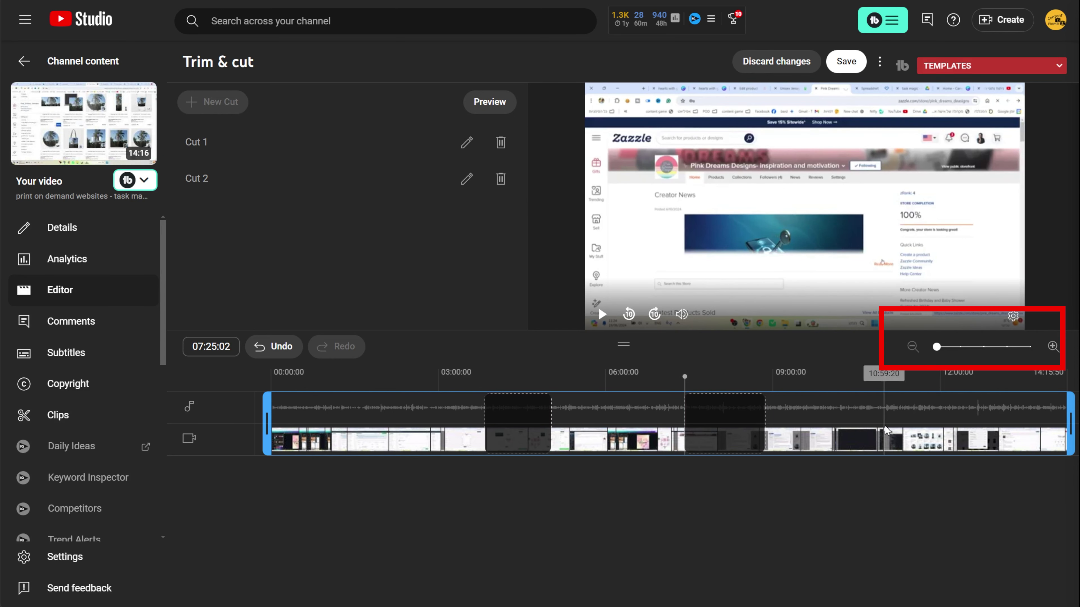
Reopen Cut 2 for editing, shorten it to end at 08:01:18 and apply it.
mouse_move(548, 427)
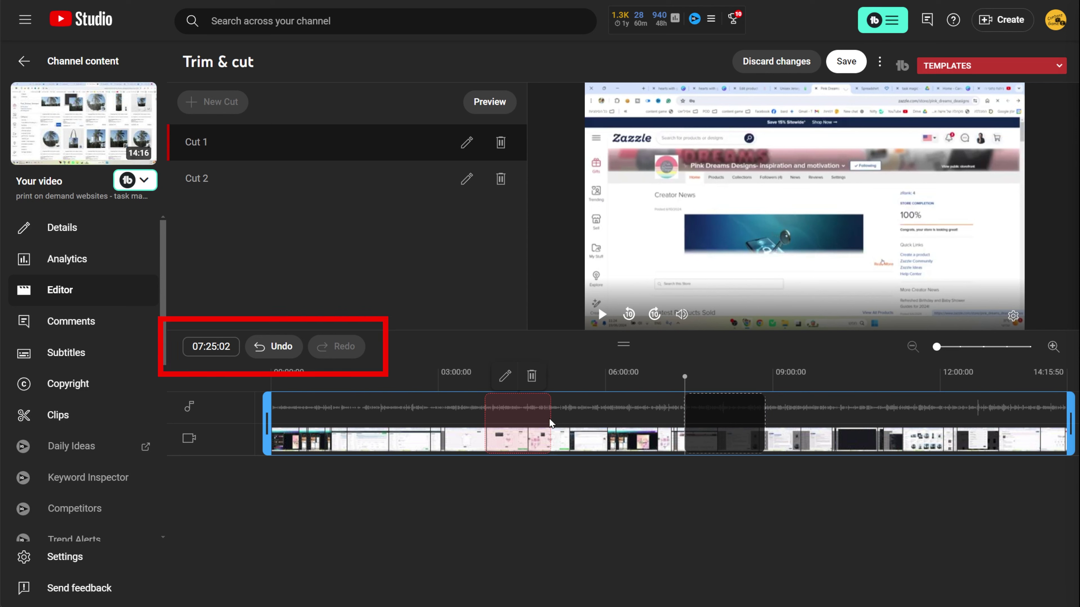
mouse_move(709, 432)
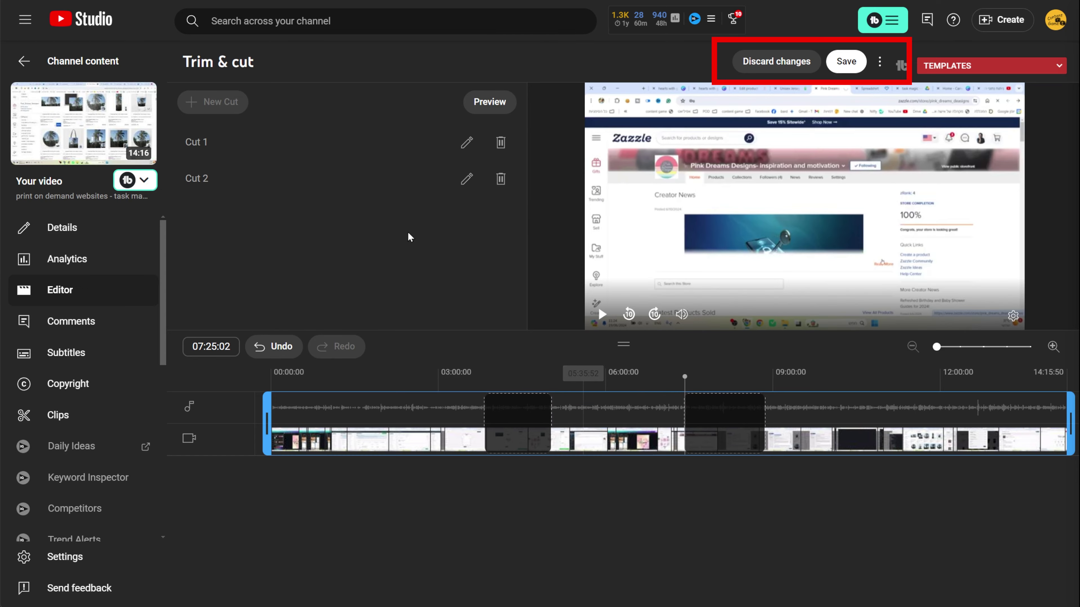
click(466, 178)
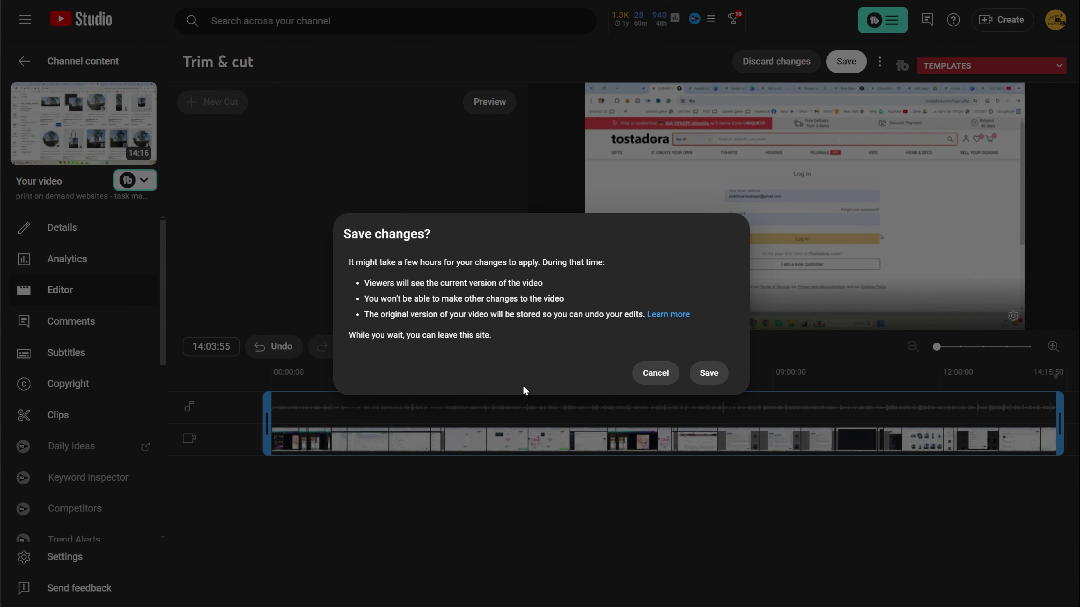
click(708, 373)
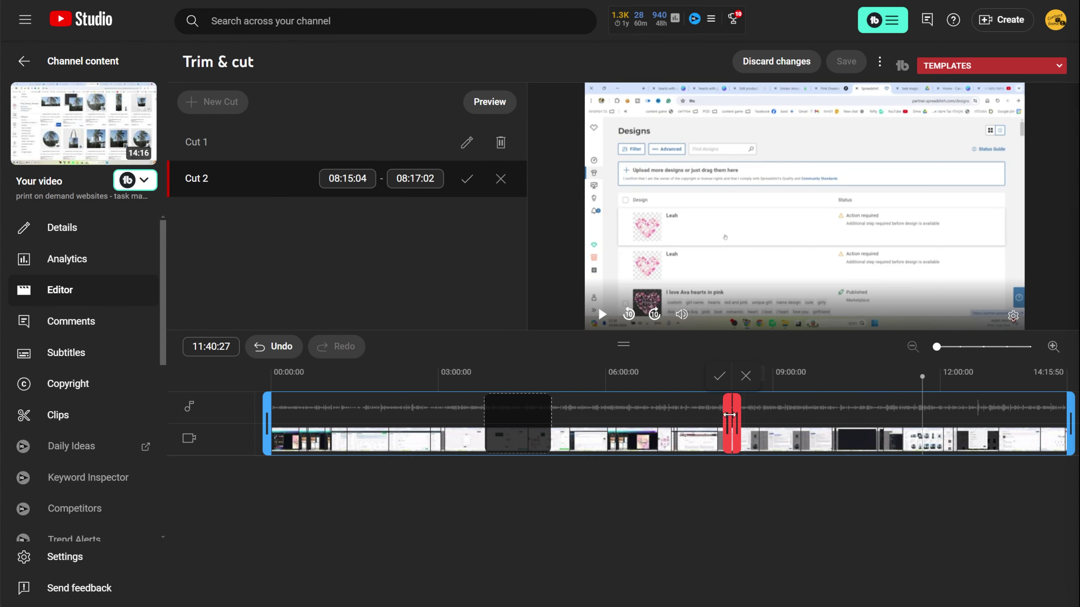
mouse_move(739, 422)
mouse_down()
mouse_move(1072, 426)
mouse_move(479, 415)
mouse_move(753, 424)
mouse_move(723, 424)
mouse_up()
click(690, 378)
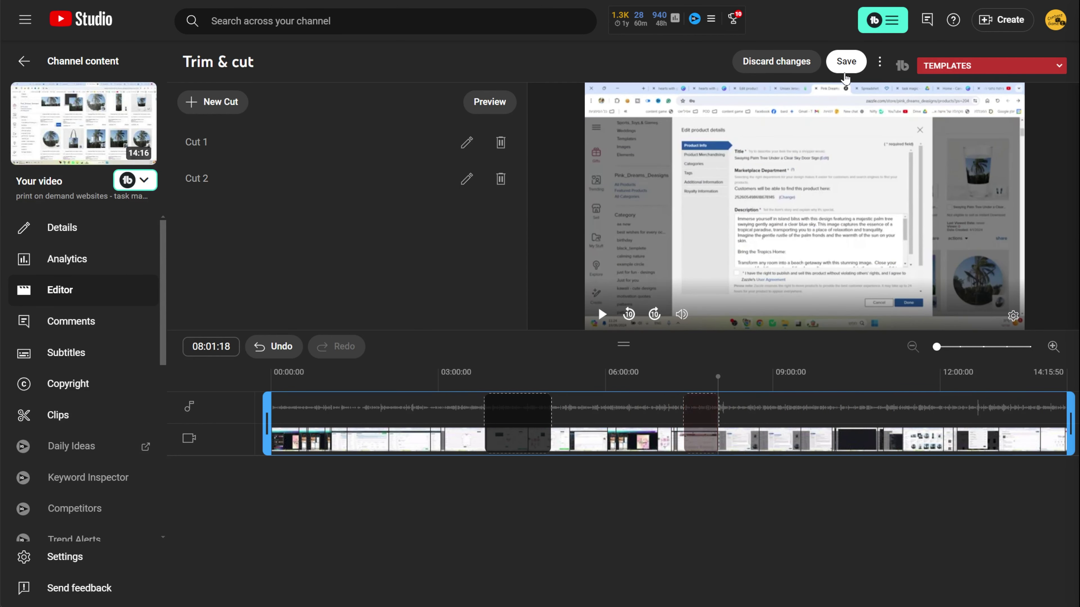
Discard all the cuts and reopen the Trim & cut tool.
click(789, 64)
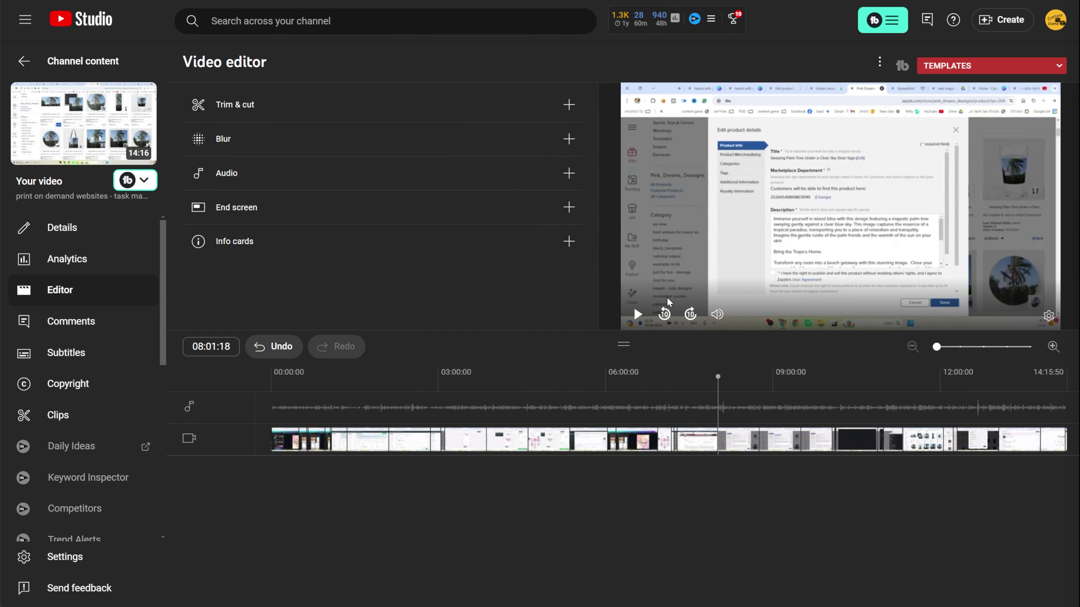
click(247, 106)
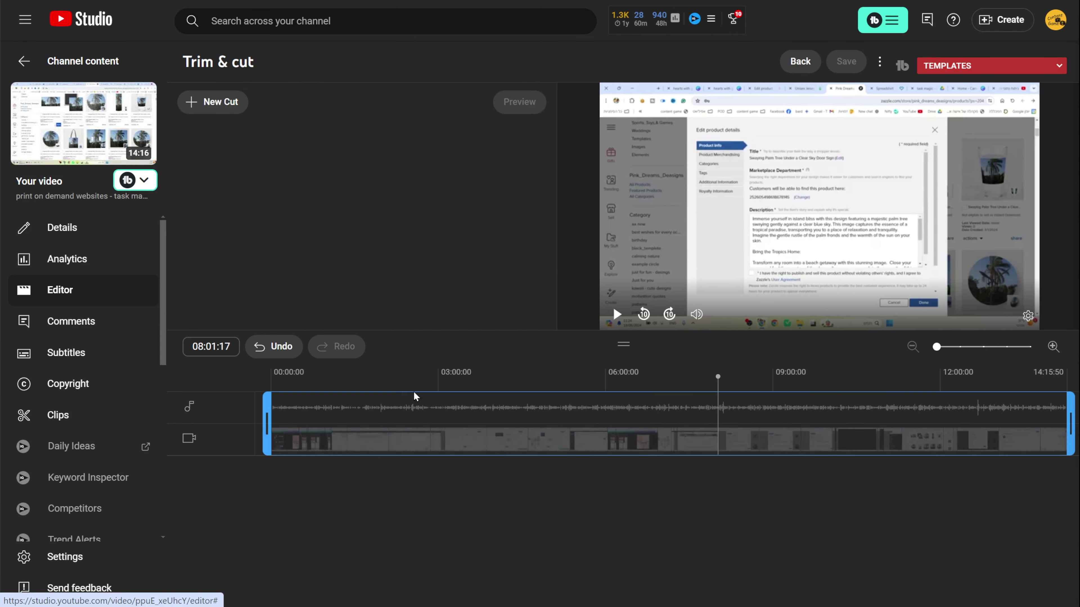
Start and cancel a new cut at 08:01:17, and trim the end of the video to 14:03:55.
click(219, 103)
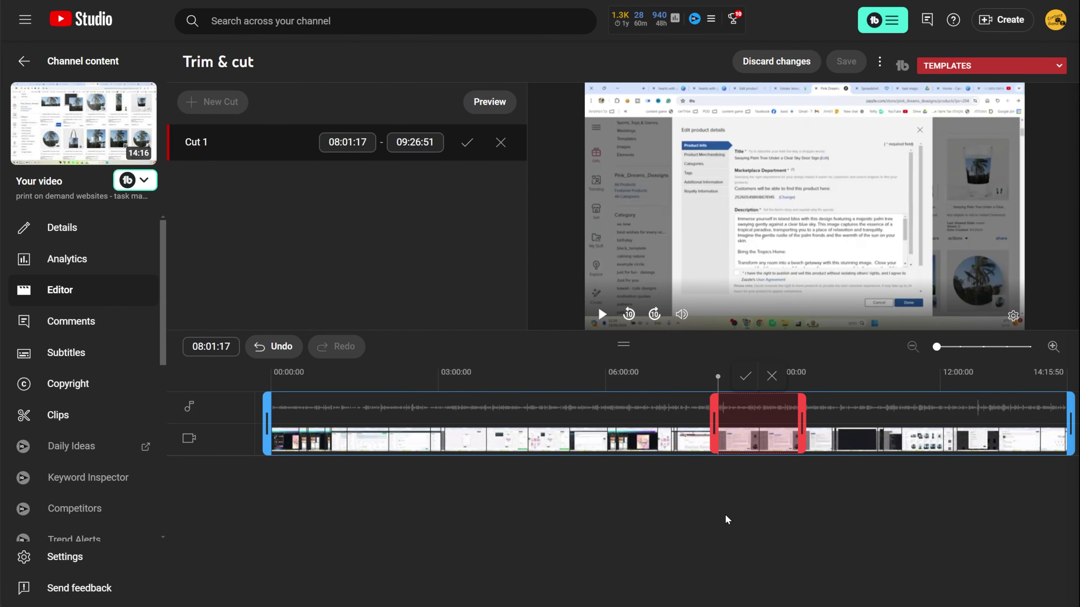
click(771, 376)
drag(1070, 425, 1060, 425)
Open the editor's keyboard shortcuts list from the additional options beside the save control.
click(880, 61)
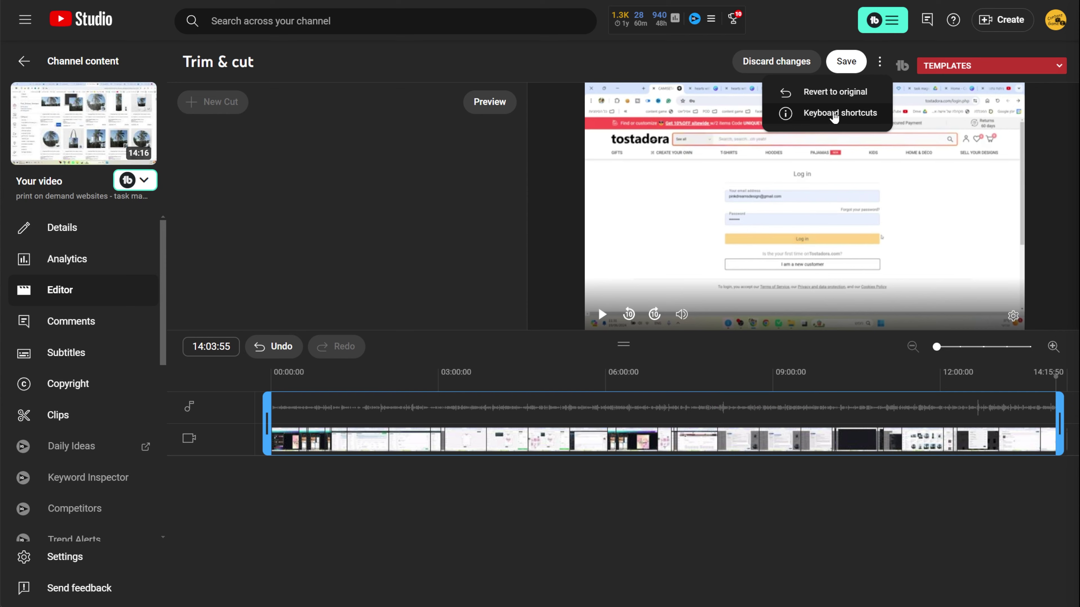
click(834, 114)
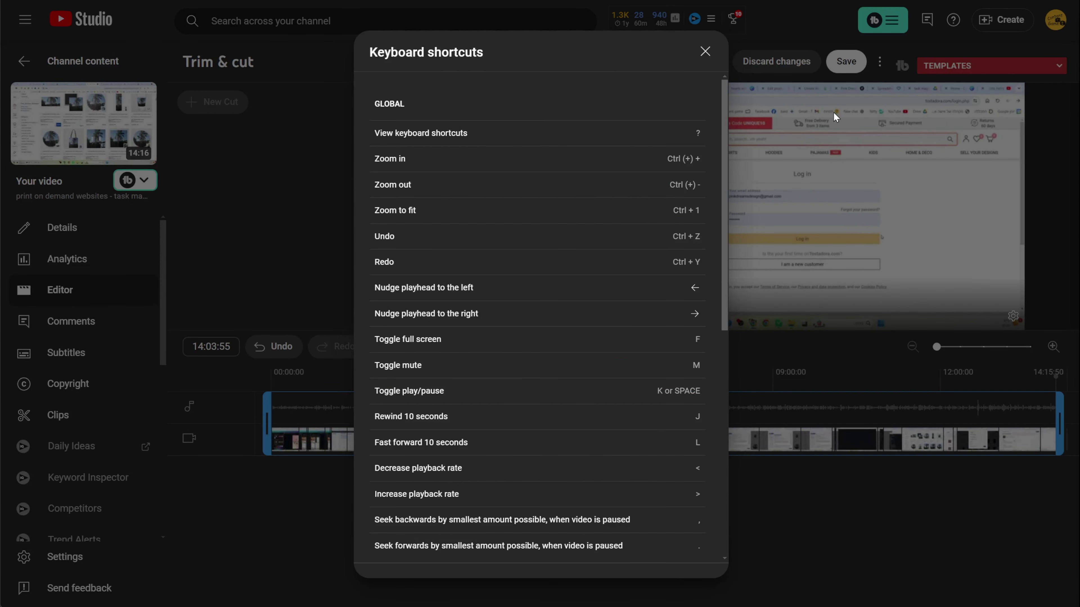
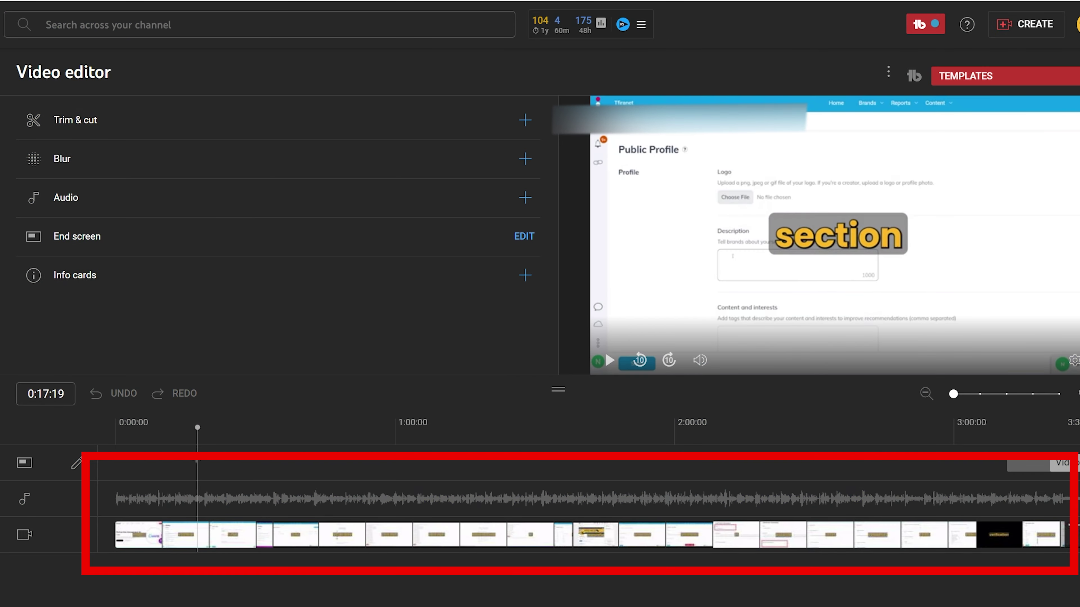
Move the playhead to 0:14:19 and add a custom blur to the video there.
click(178, 480)
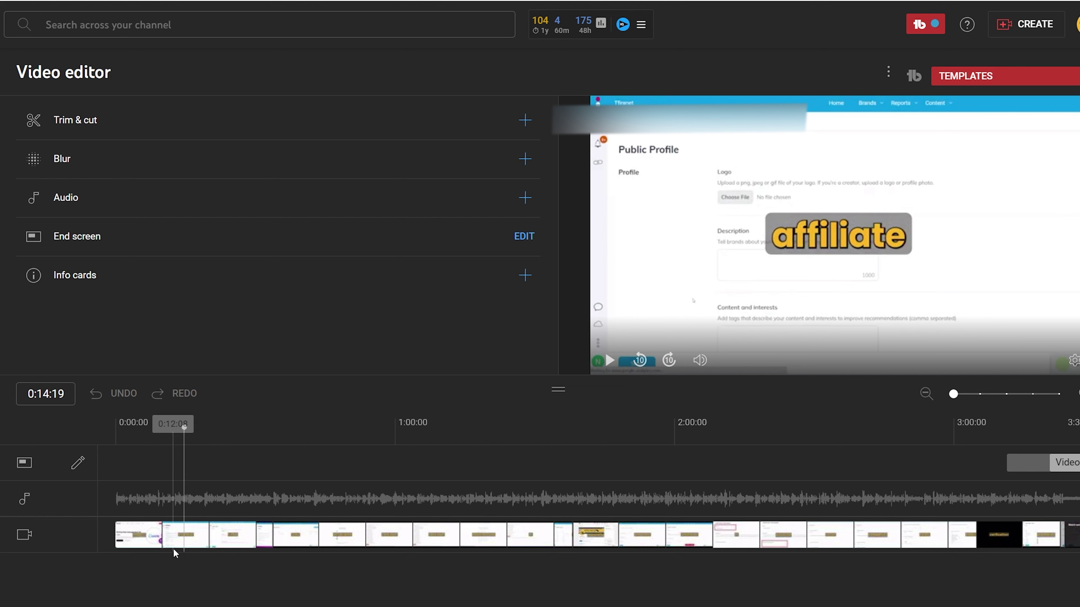
click(111, 162)
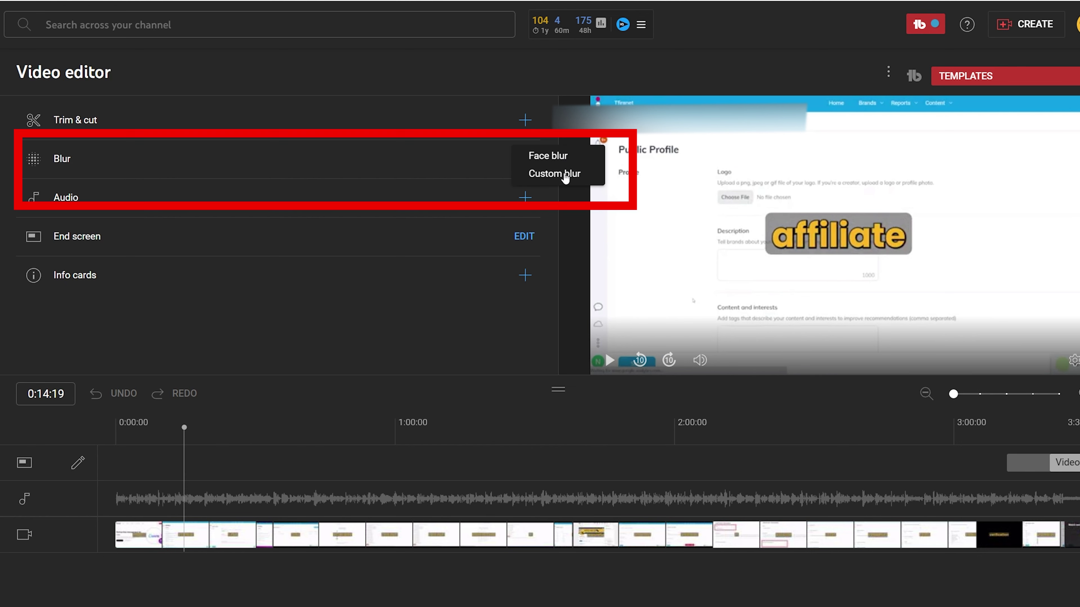
click(562, 174)
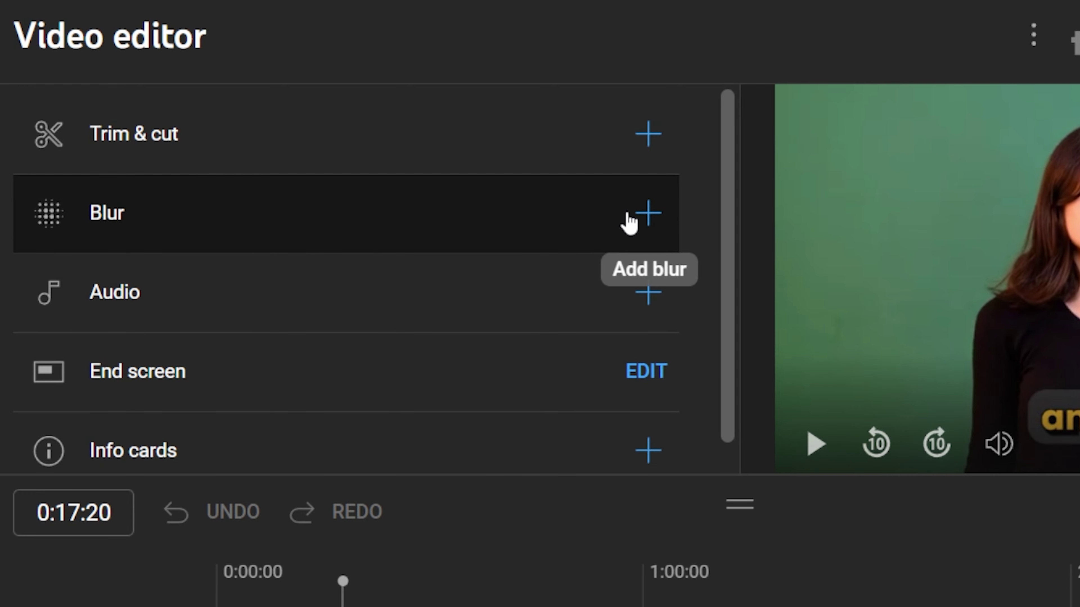
Add a face blur, select the dark-haired woman's face on the green background, and apply it.
click(628, 222)
click(687, 208)
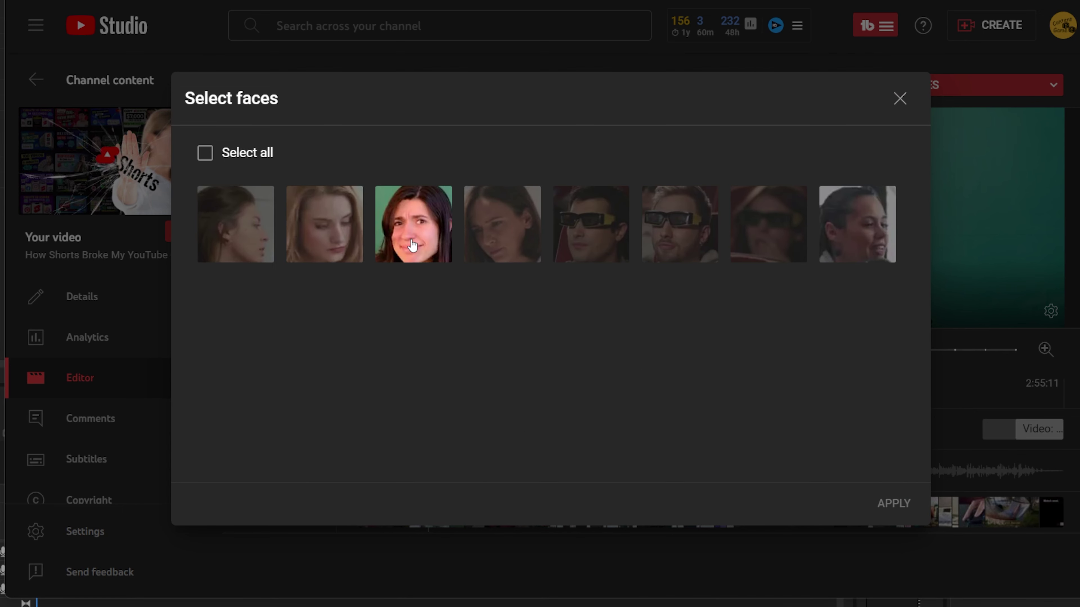
click(425, 247)
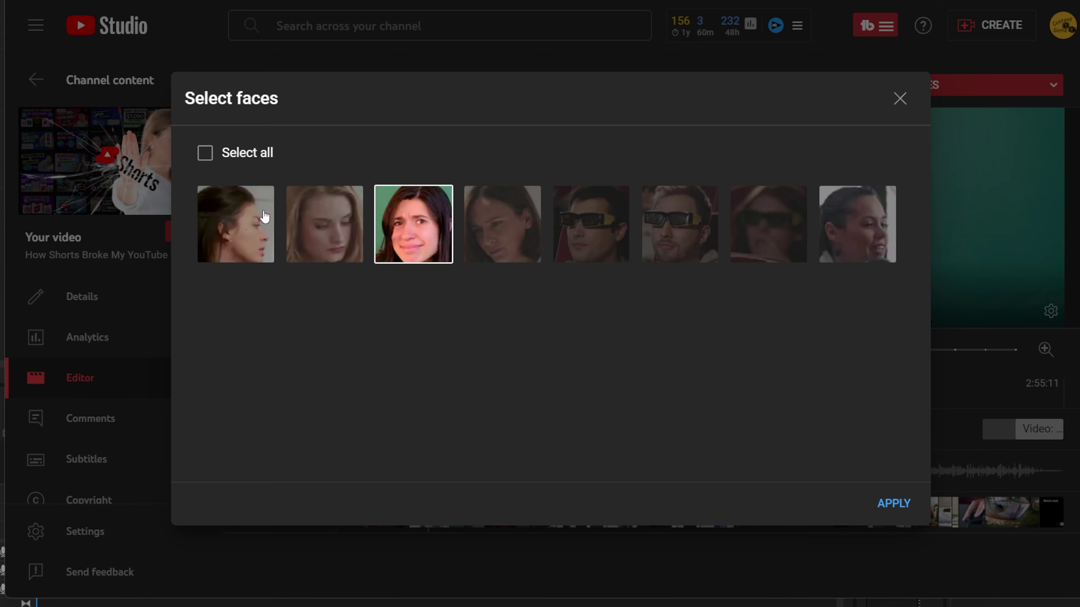
click(769, 508)
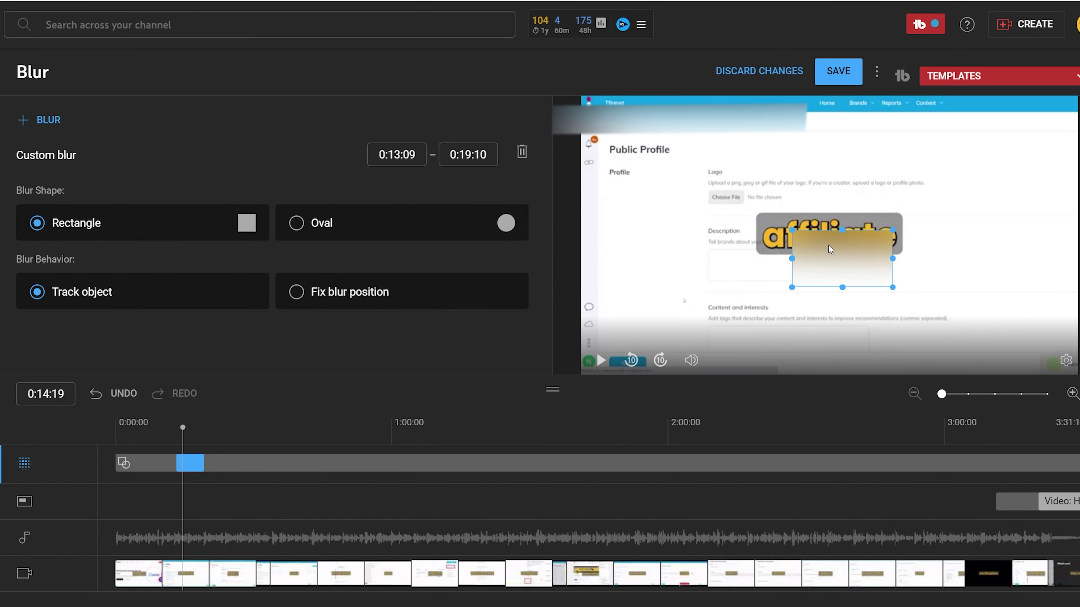
Place the custom blur box over the upper part of the web page and set its duration to 0:11:02–0:32:22.
drag(830, 250, 754, 134)
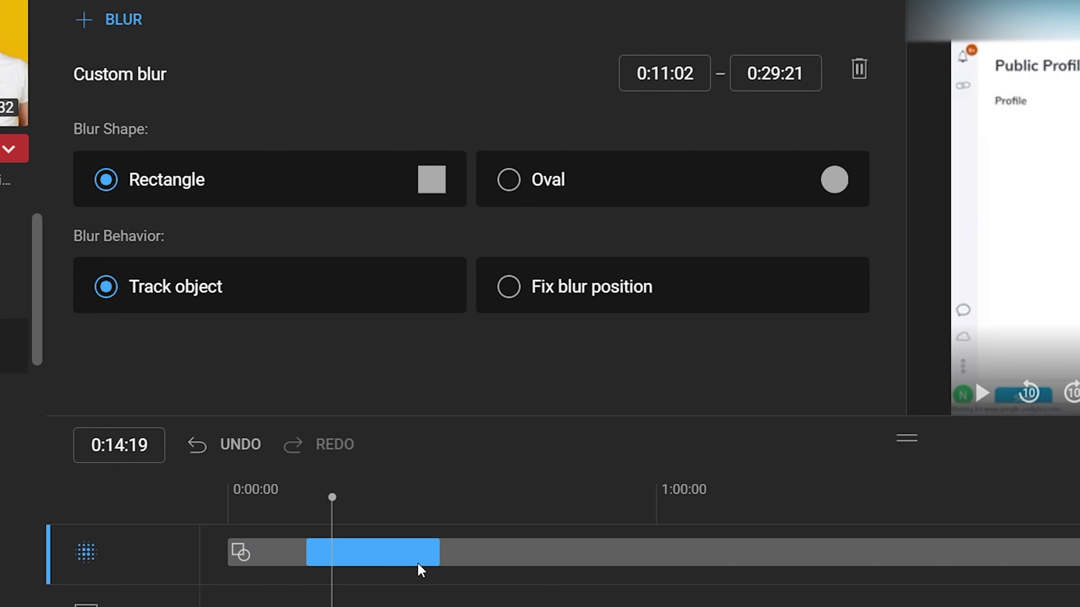
drag(440, 555, 927, 582)
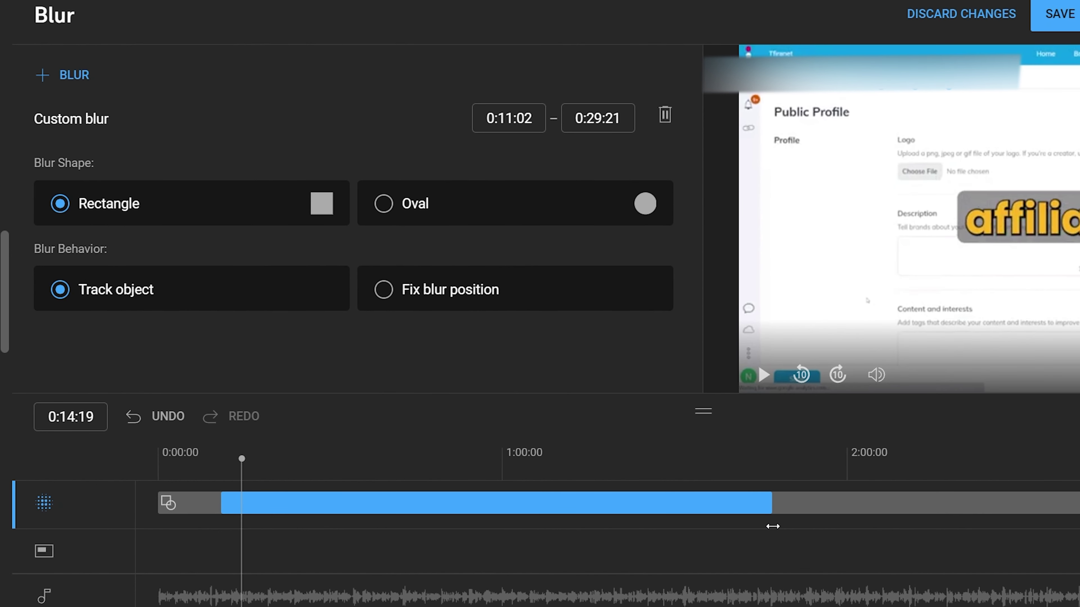
drag(726, 527, 689, 520)
Add a second custom blur with the playhead at 0:56:10 and move its box toward the page header.
click(678, 487)
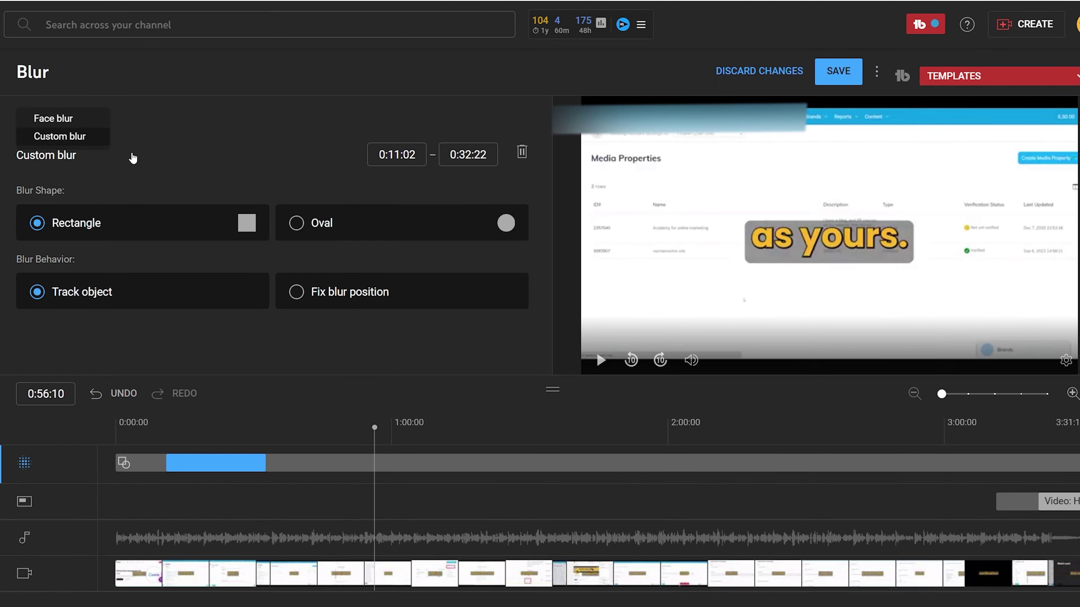
click(64, 138)
drag(805, 236, 676, 147)
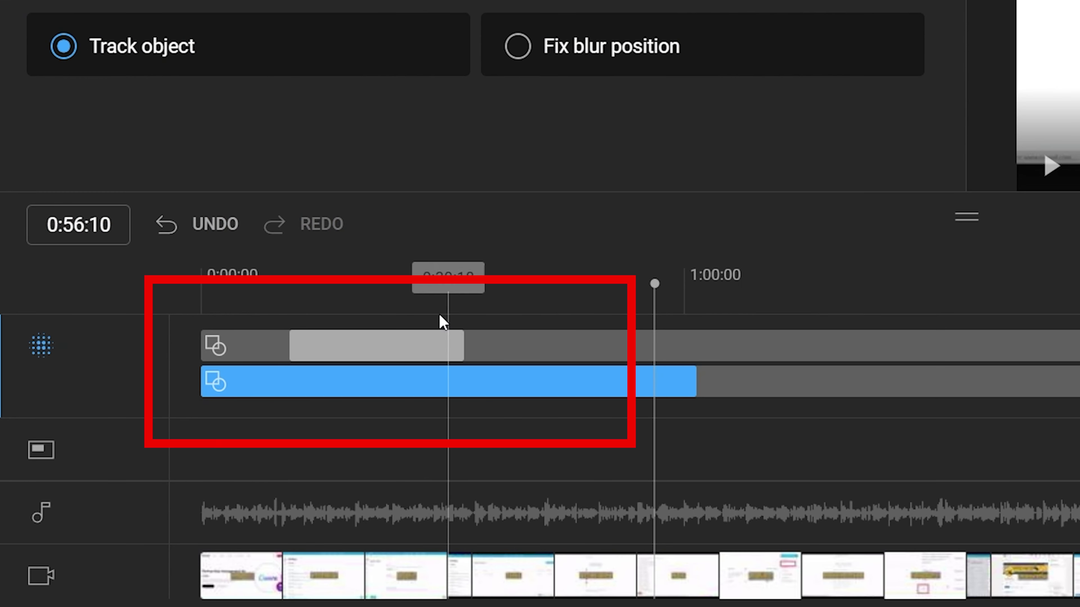
Scrub the playhead along the timeline to check the blurs and return it to 0:00:00.
click(212, 294)
drag(212, 294, 398, 313)
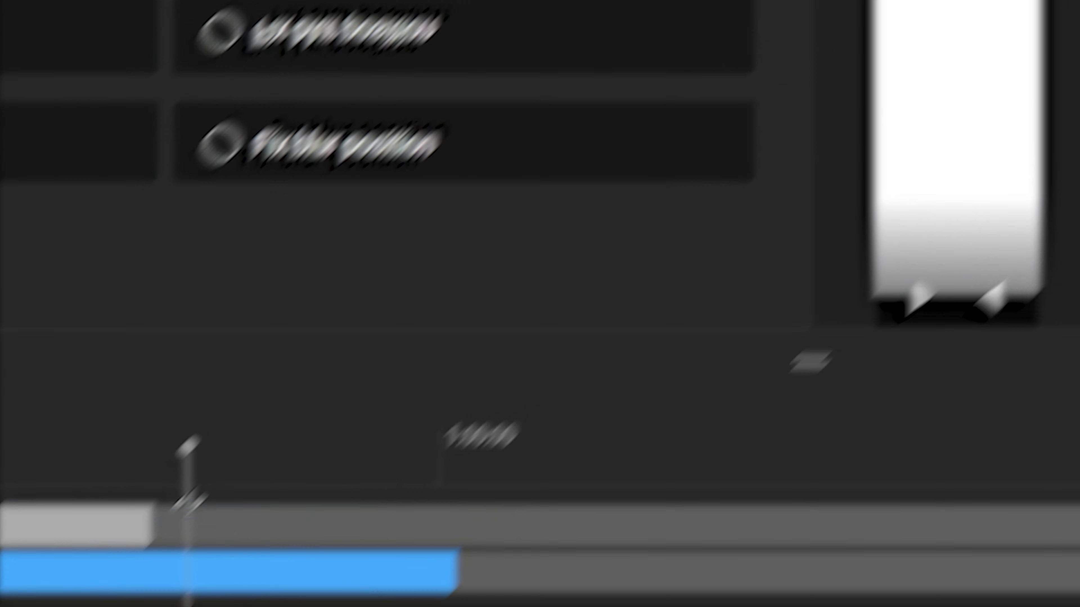
drag(187, 504, 565, 328)
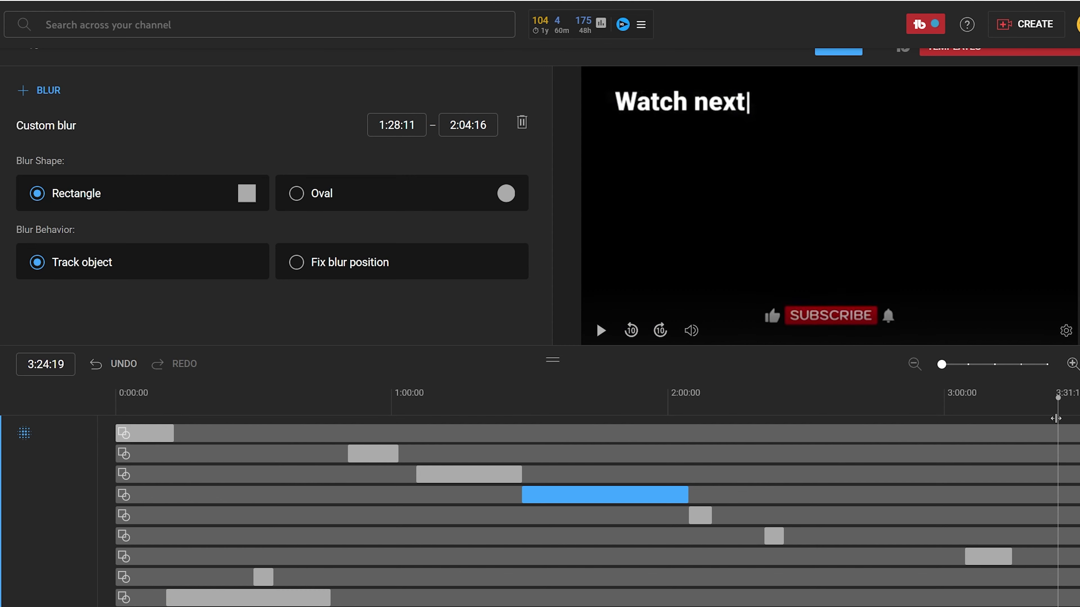
drag(1031, 418, 115, 399)
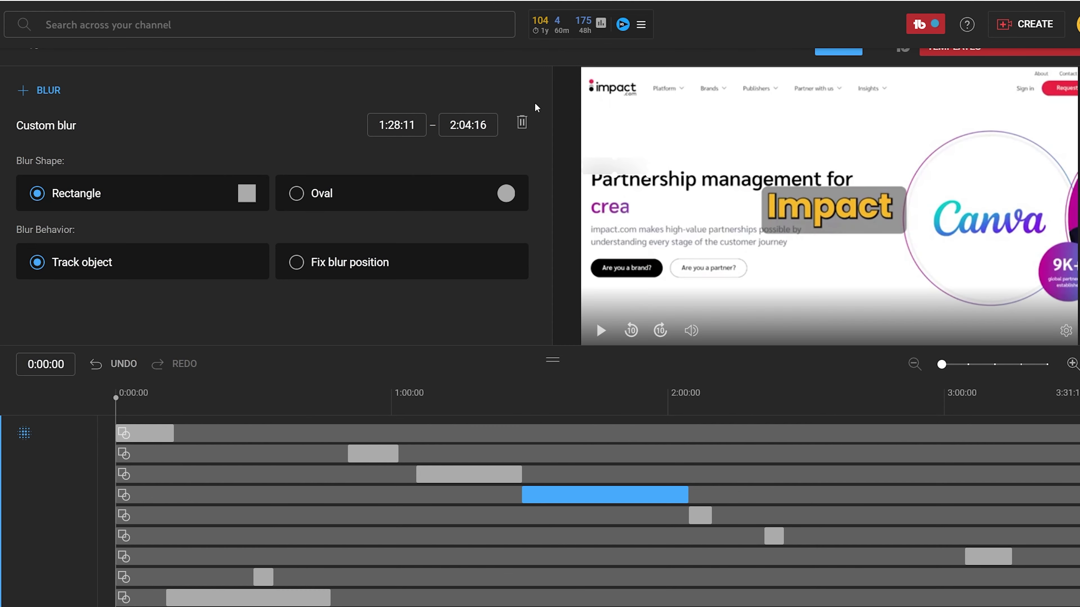
Look over all the blur tracks and save the blur changes to the video.
click(243, 270)
scroll(301, 306, down, 5)
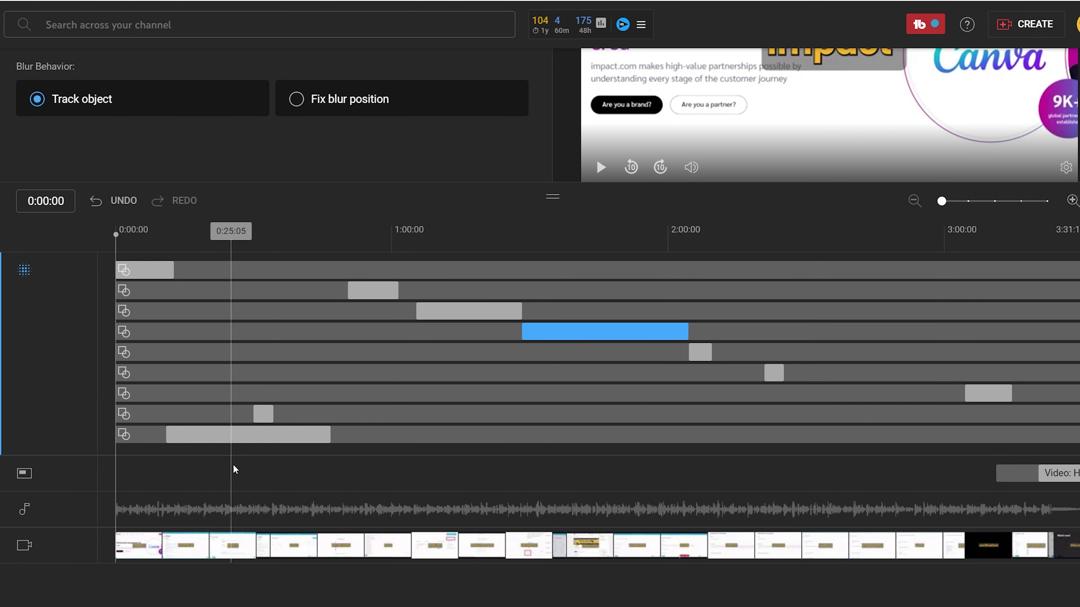
scroll(244, 449, up, 5)
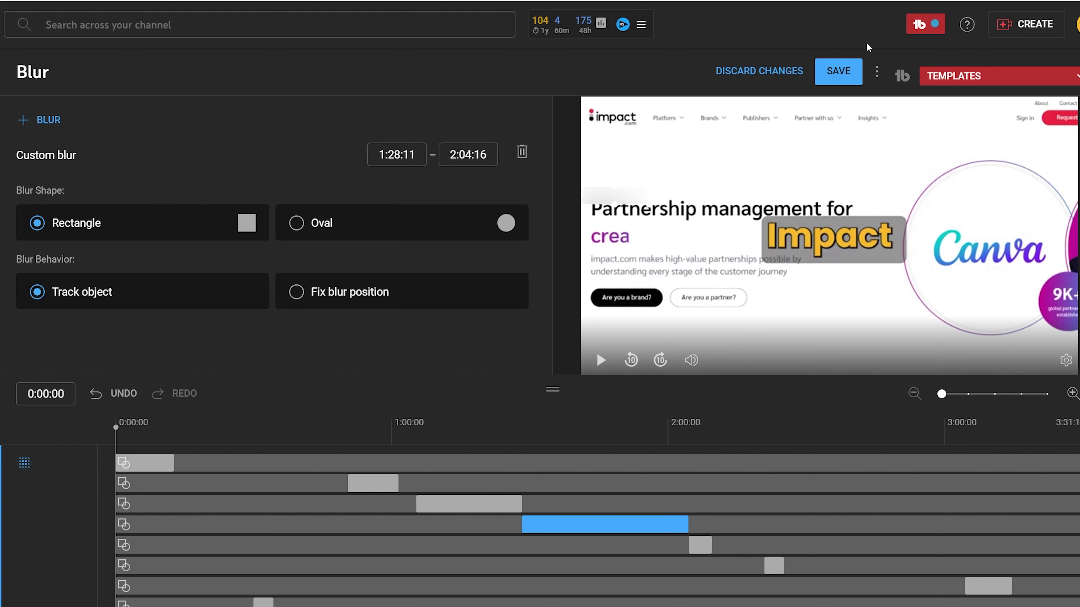
click(847, 75)
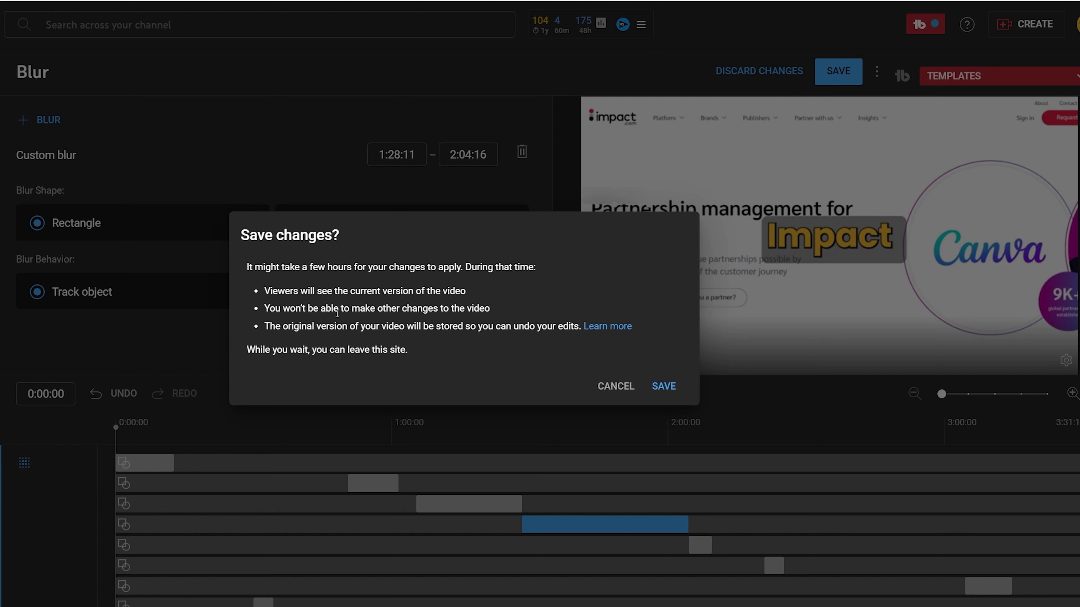
click(670, 390)
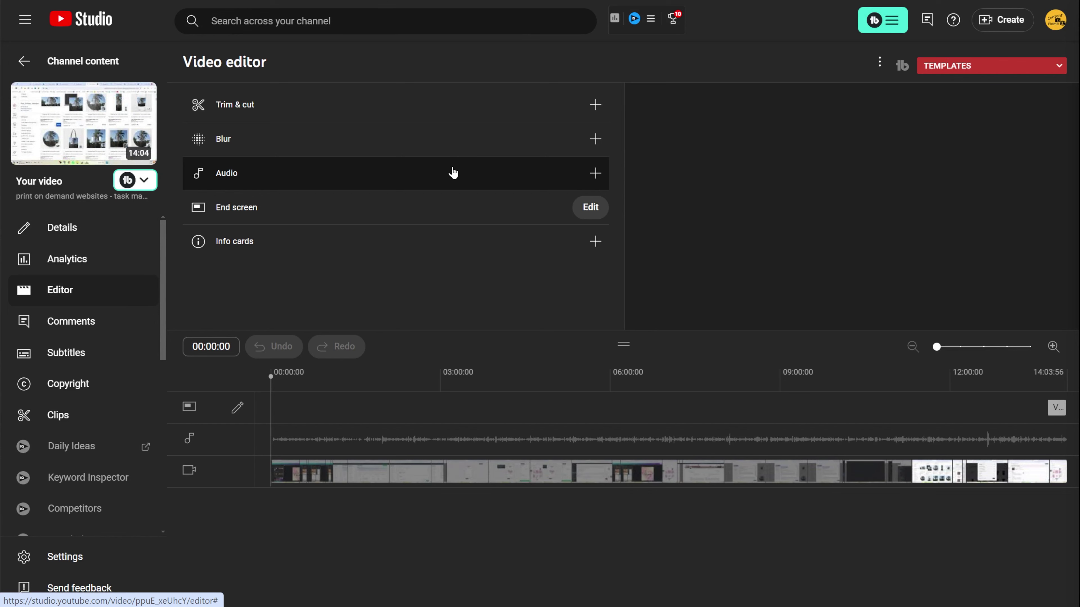
Open the Audio tool and browse the available music tracks.
click(453, 172)
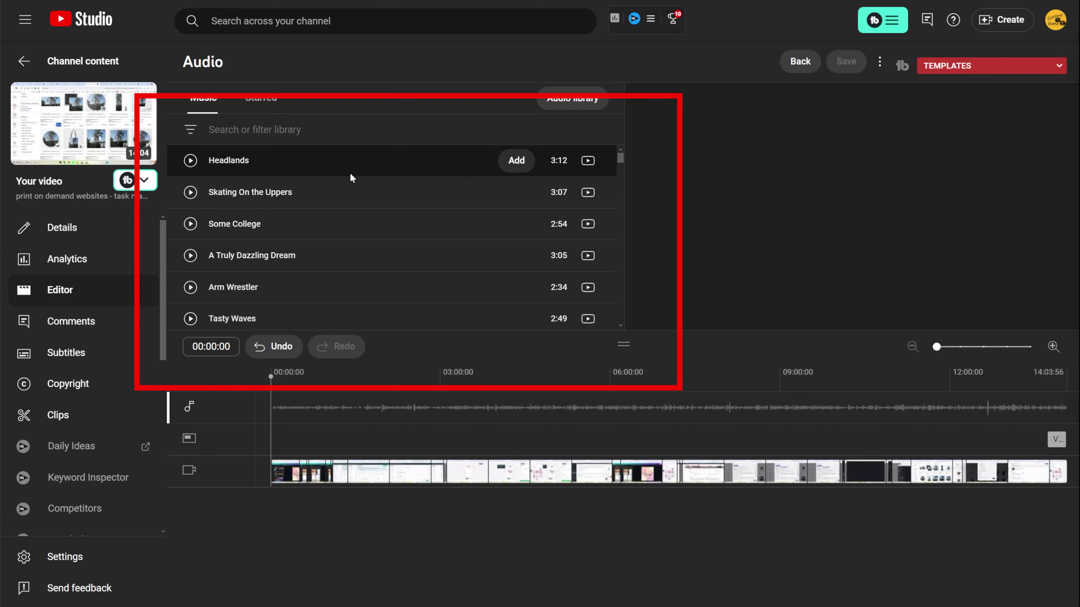
scroll(351, 176, down, 4)
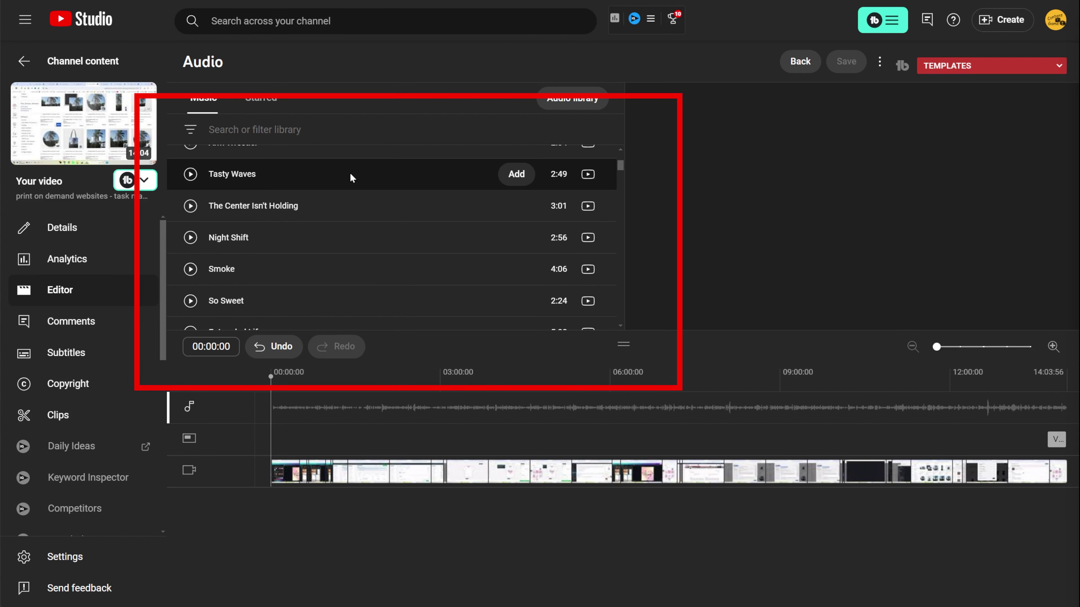
scroll(351, 176, down, 2)
scroll(350, 175, down, 3)
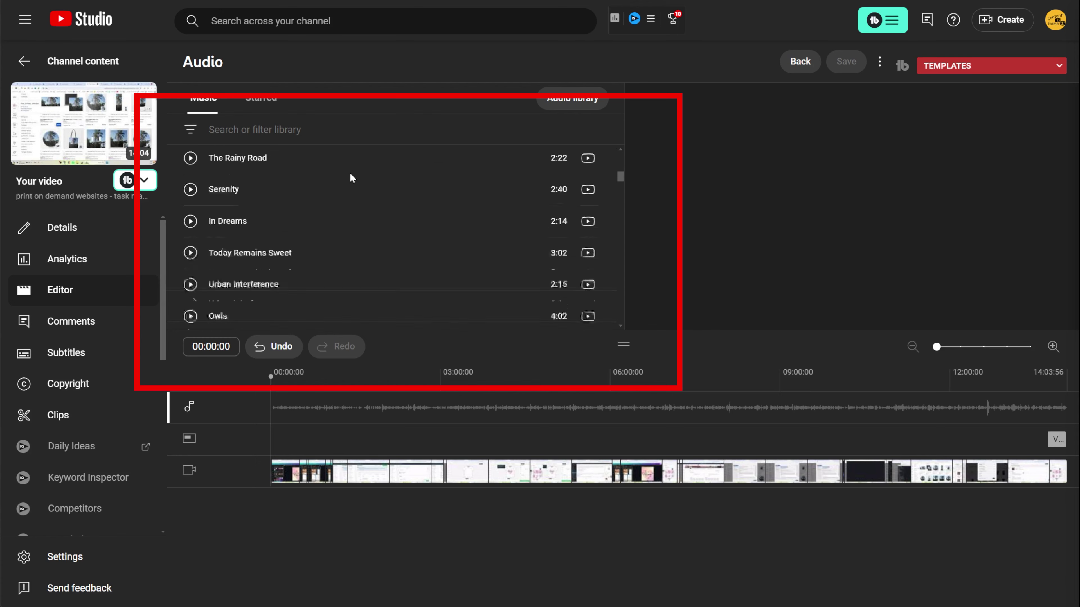
scroll(351, 178, down, 5)
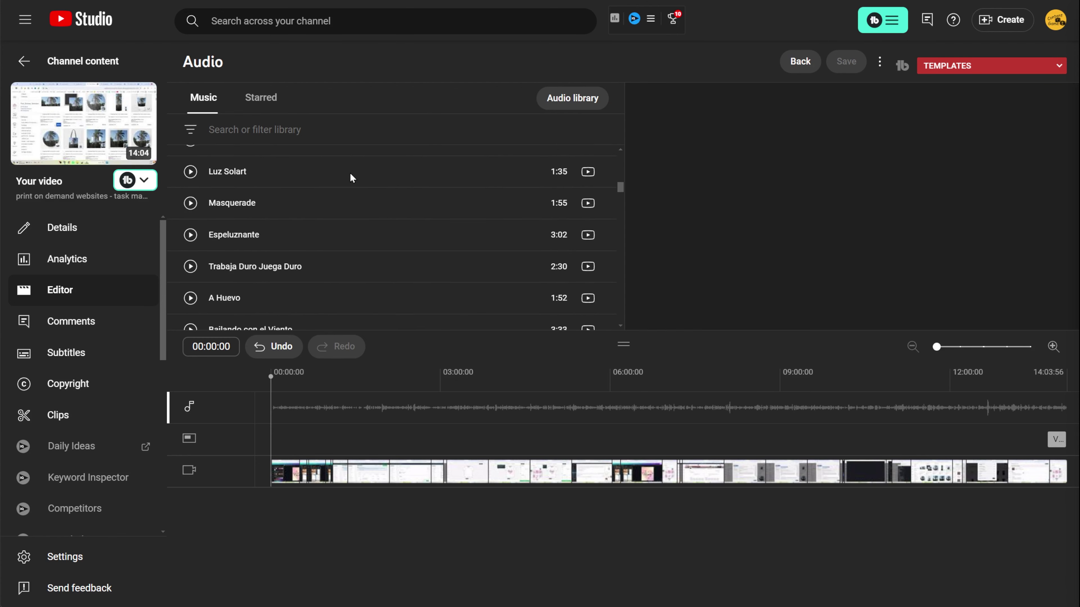
scroll(350, 178, down, 8)
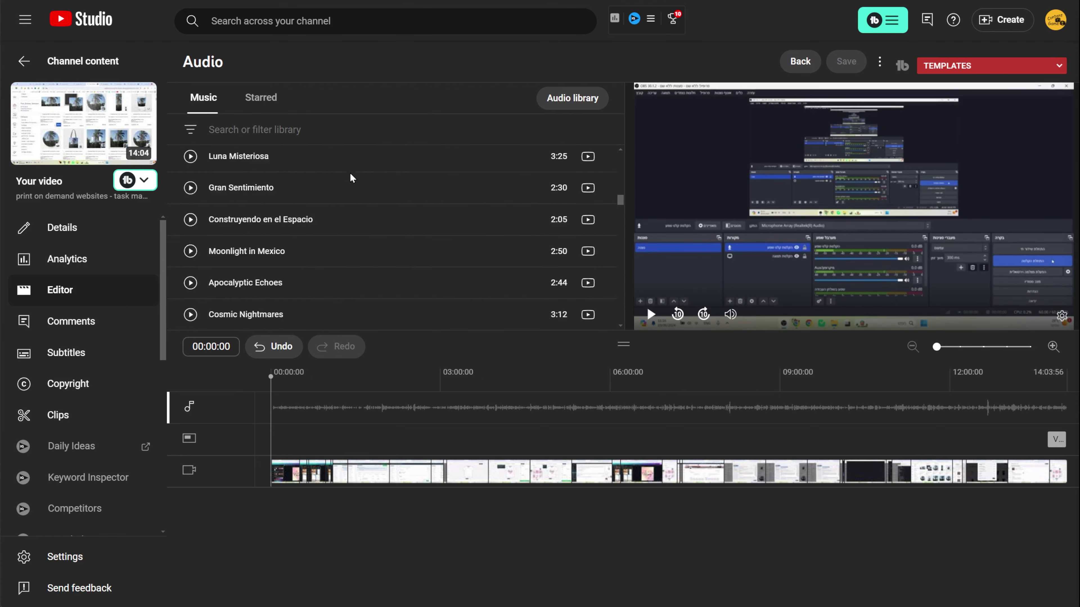
scroll(351, 178, down, 7)
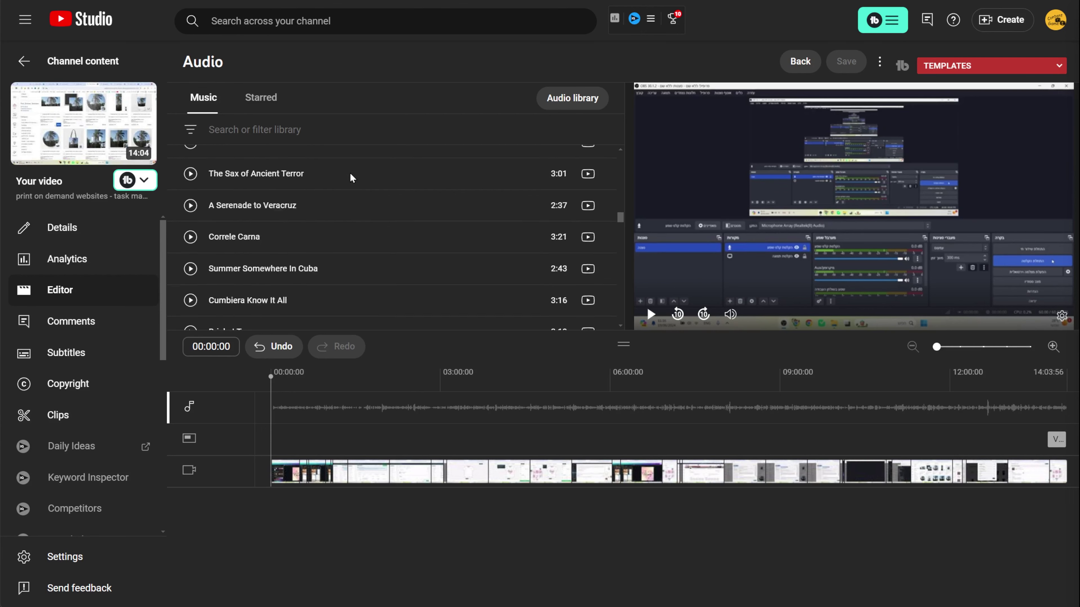
scroll(350, 178, down, 7)
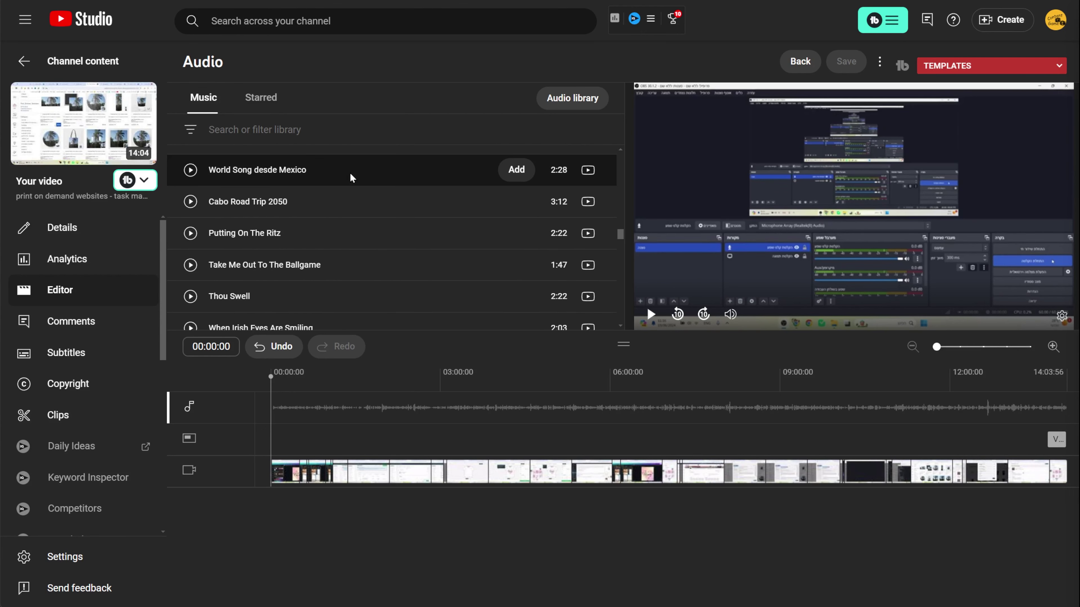
Preview the music track "Cabo Road Trip 2050" and add it to the video.
click(190, 202)
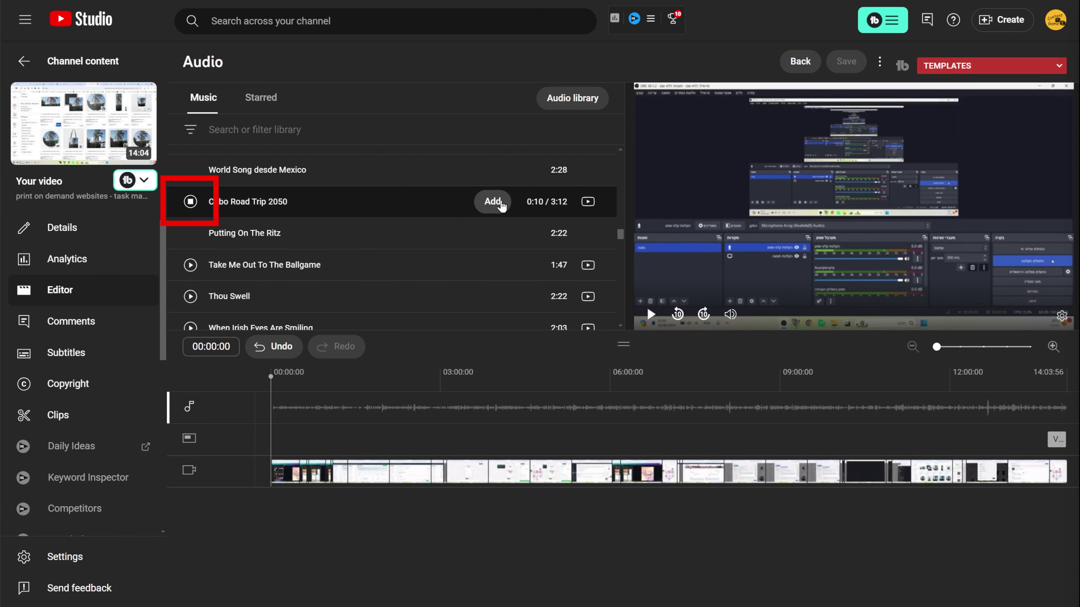
click(494, 201)
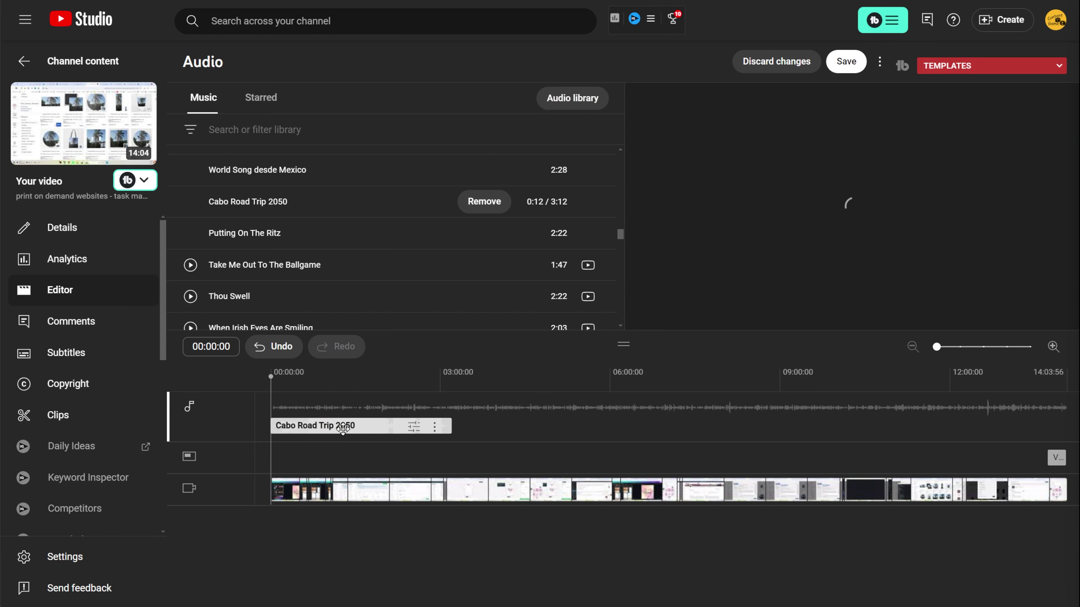
Play the video while testing the mix level of "Cabo Road Trip 2050" at minimum and maximum, then pause playback.
click(413, 426)
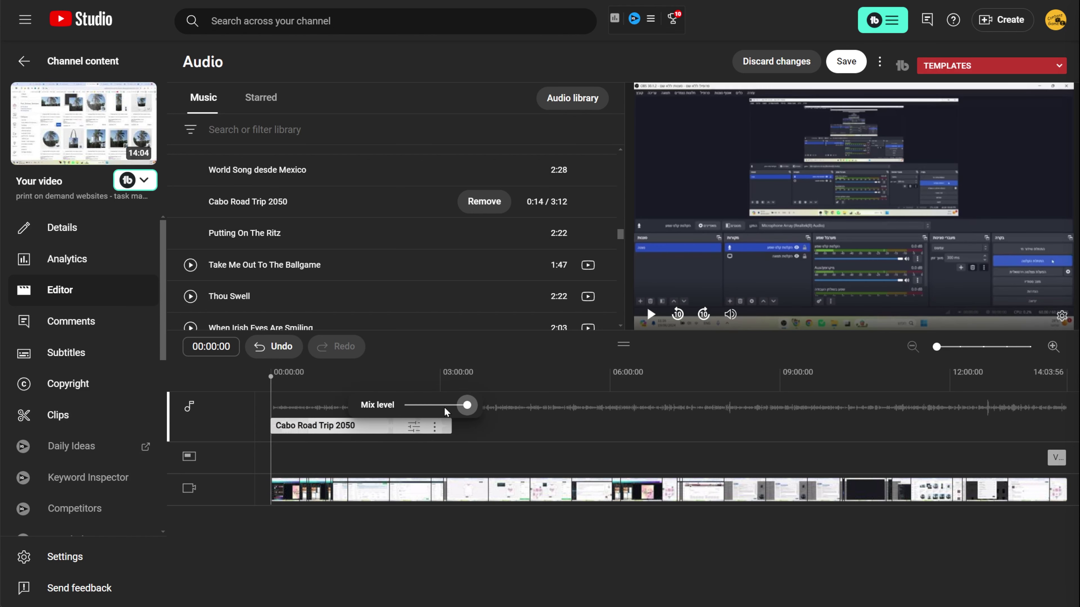
drag(454, 405, 404, 404)
click(646, 315)
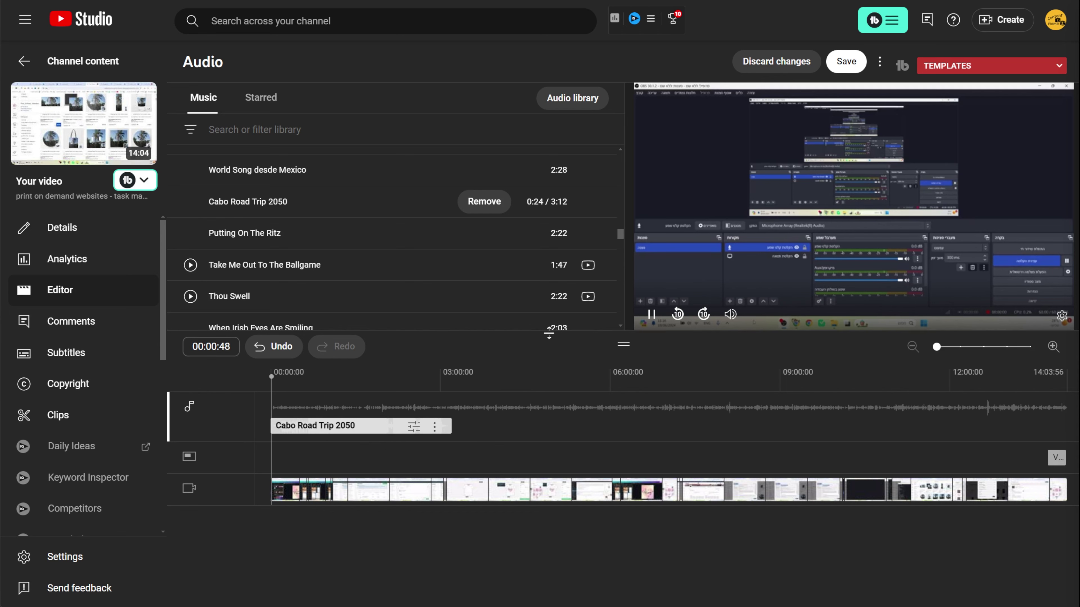
click(414, 426)
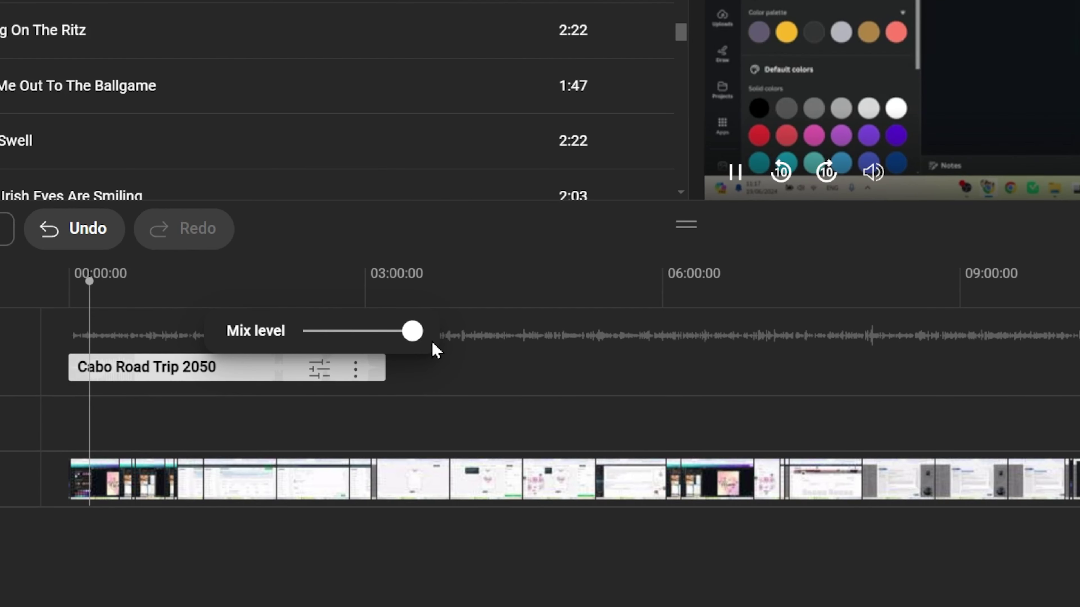
drag(416, 338, 291, 344)
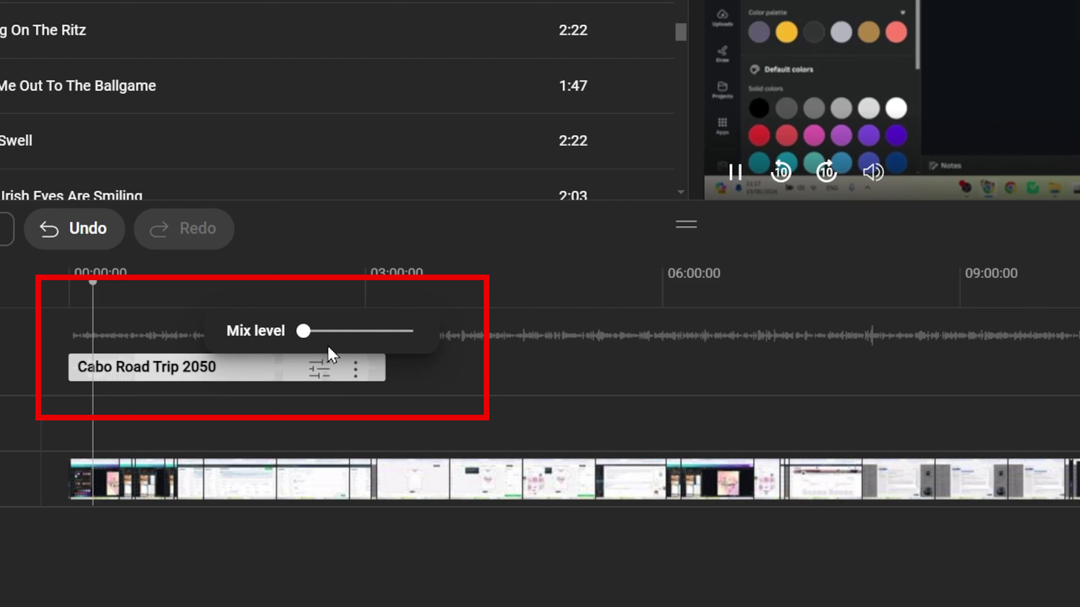
drag(303, 332, 458, 345)
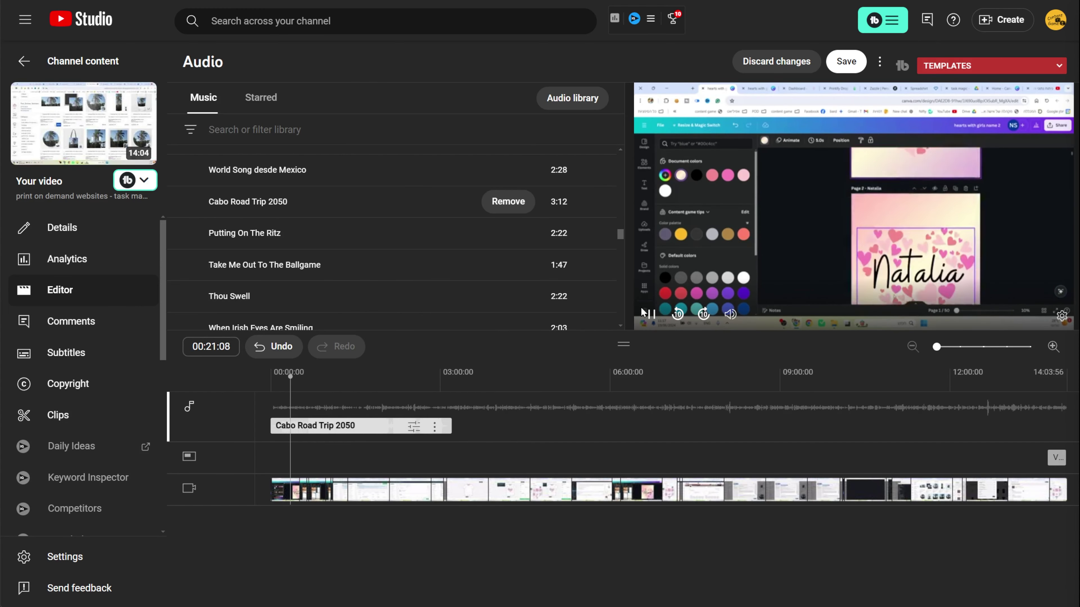
click(645, 314)
Remove "Cabo Road Trip 2050" from the timeline and add the track "Take Me Out To The Ballgame".
click(434, 426)
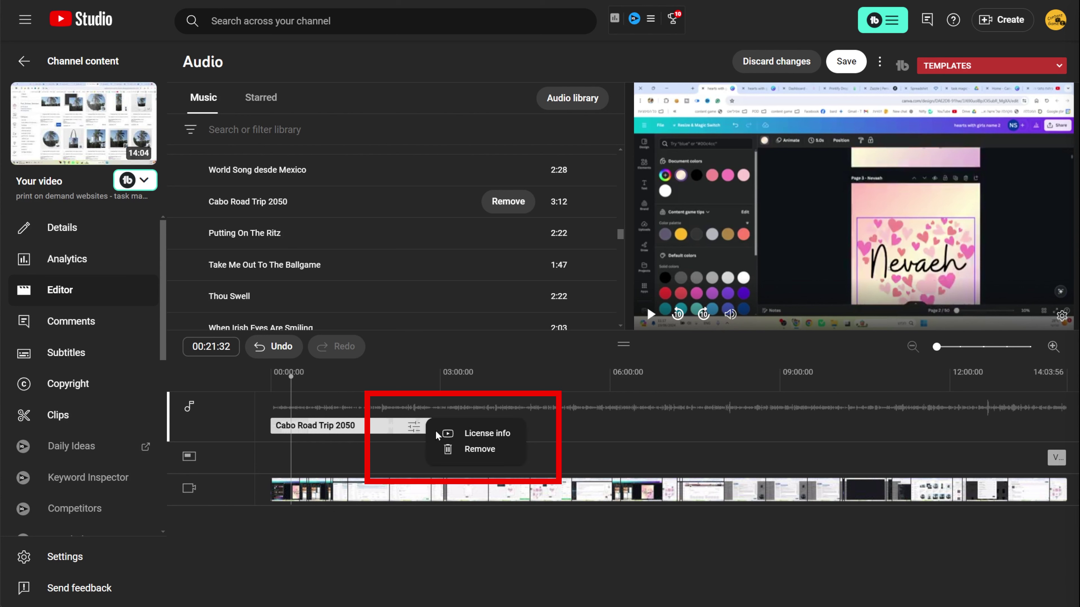
click(480, 450)
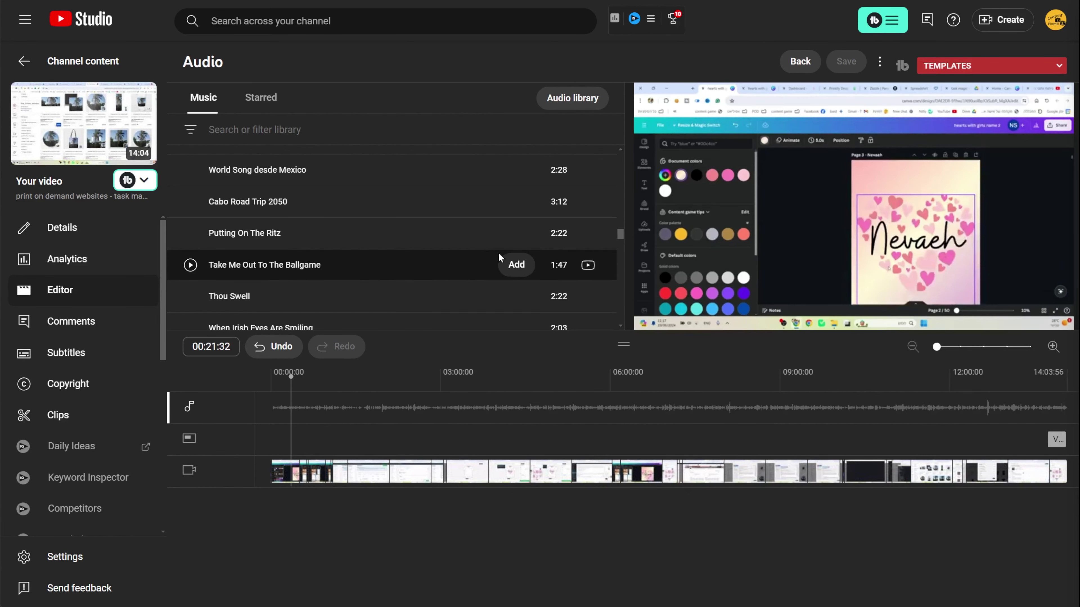
click(515, 265)
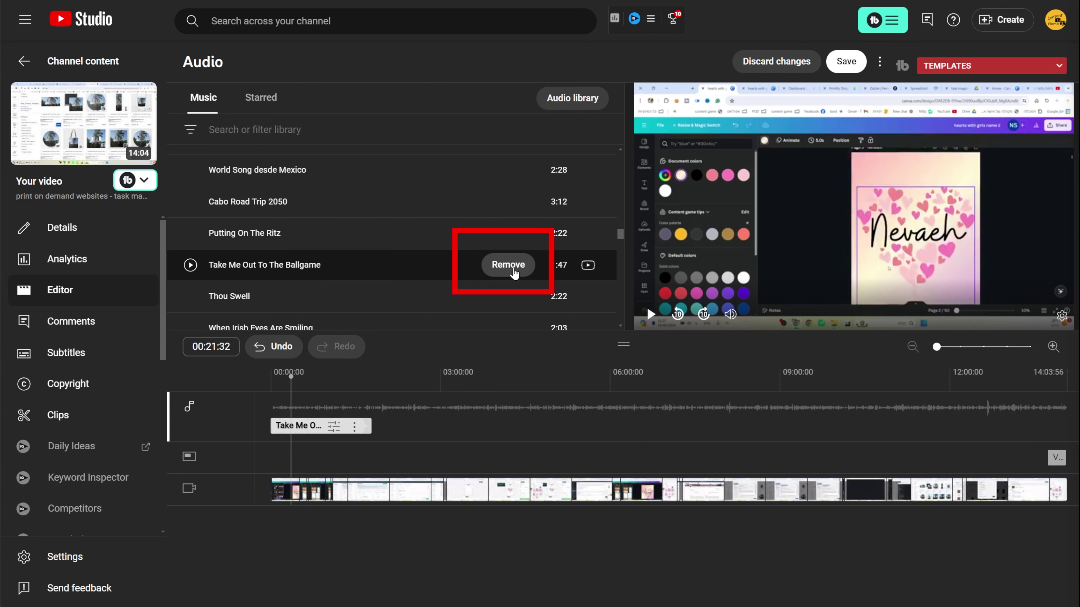
Remove the track "Take Me Out To The Ballgame" from the video and browse the music in the full Audio library.
click(513, 269)
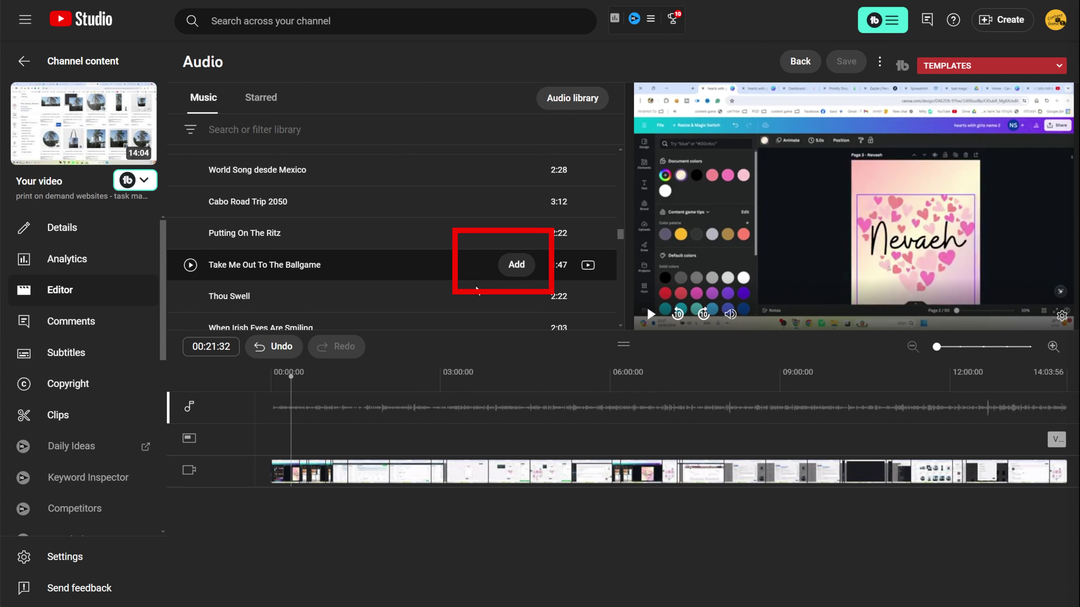
click(569, 101)
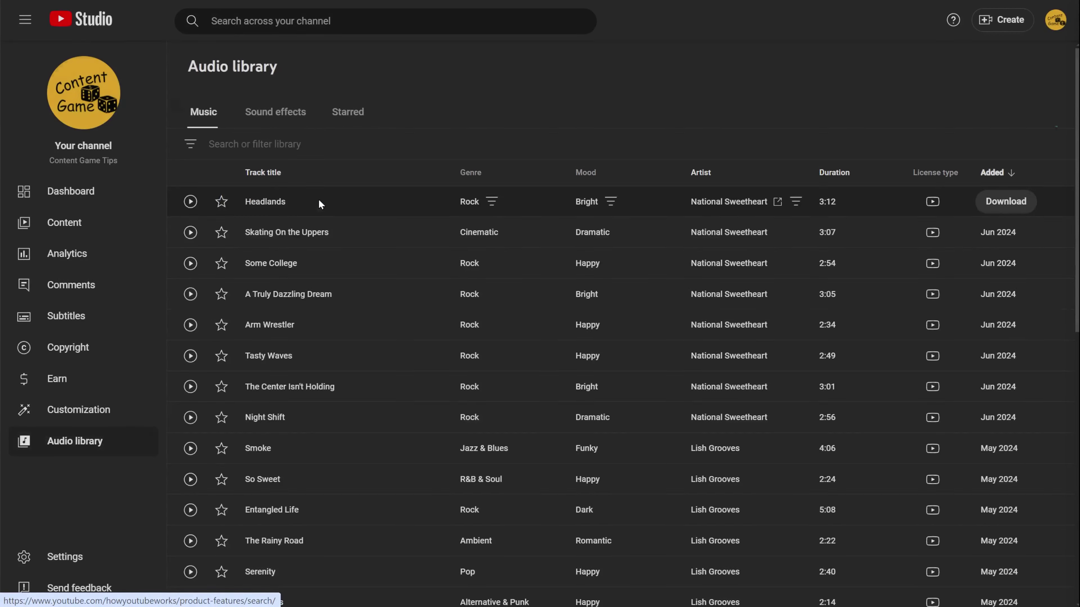
scroll(552, 270, down, 9)
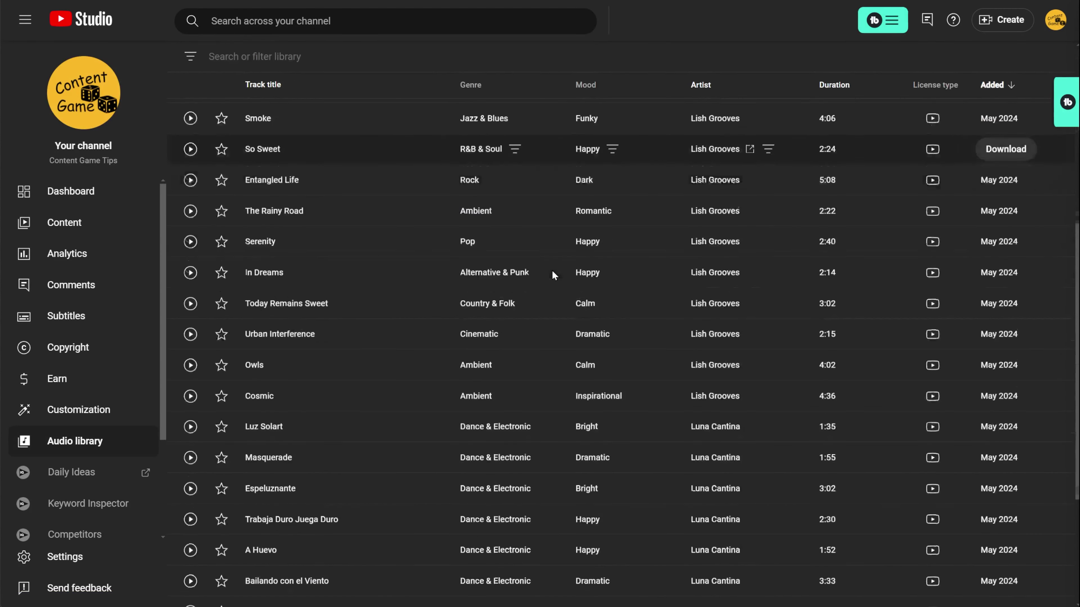
scroll(552, 275, down, 5)
scroll(551, 272, up, 14)
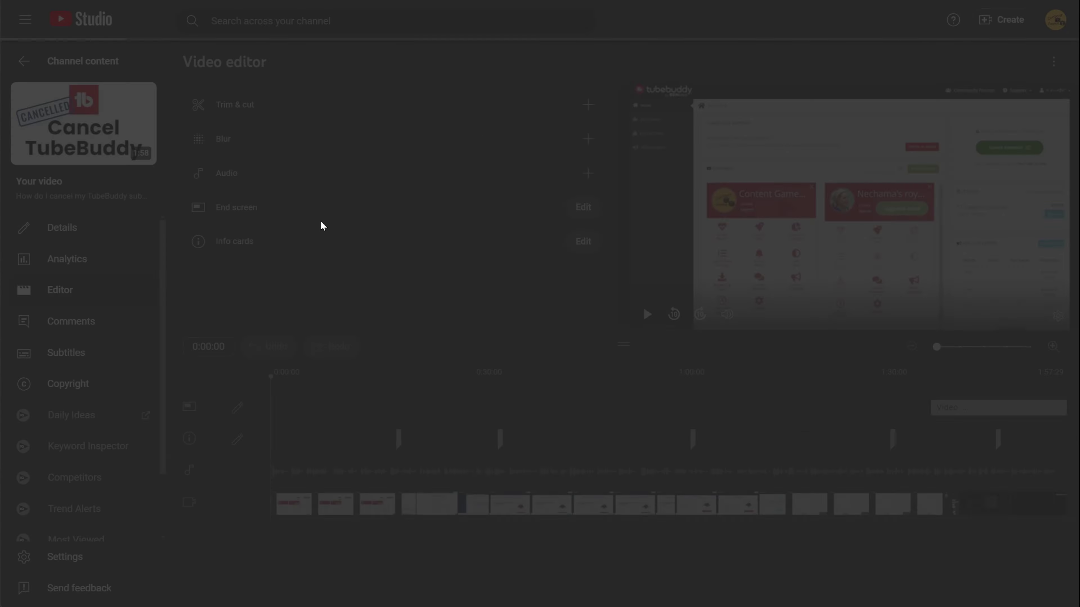
Open the Audio tool for the Cancel TubeBuddy video and view its starred tracks.
click(304, 175)
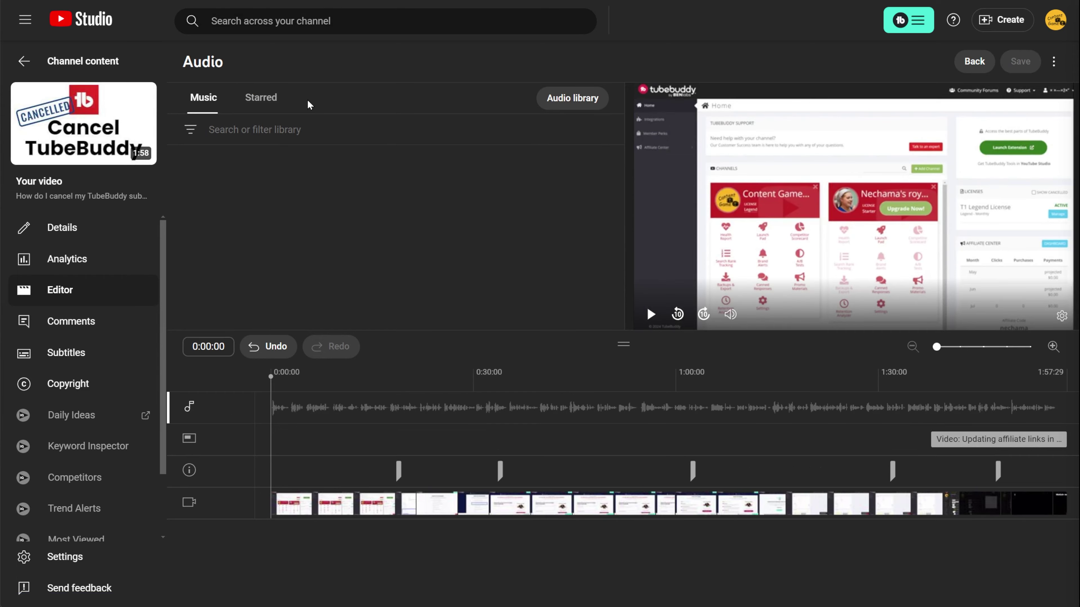
click(263, 99)
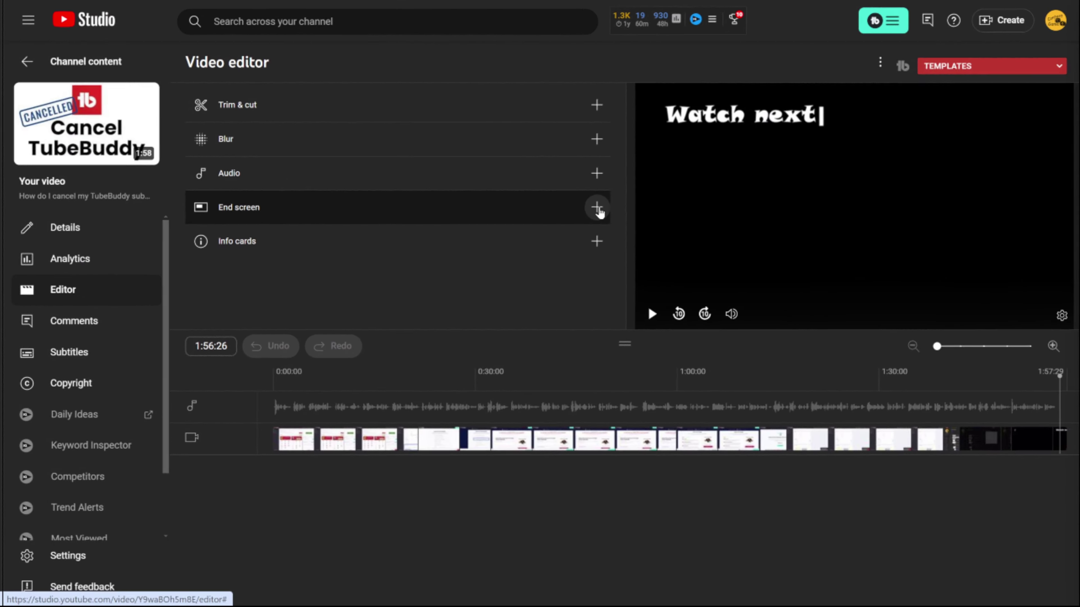
Apply the "1 video, 1 subscribe" template to the empty end screen.
click(597, 208)
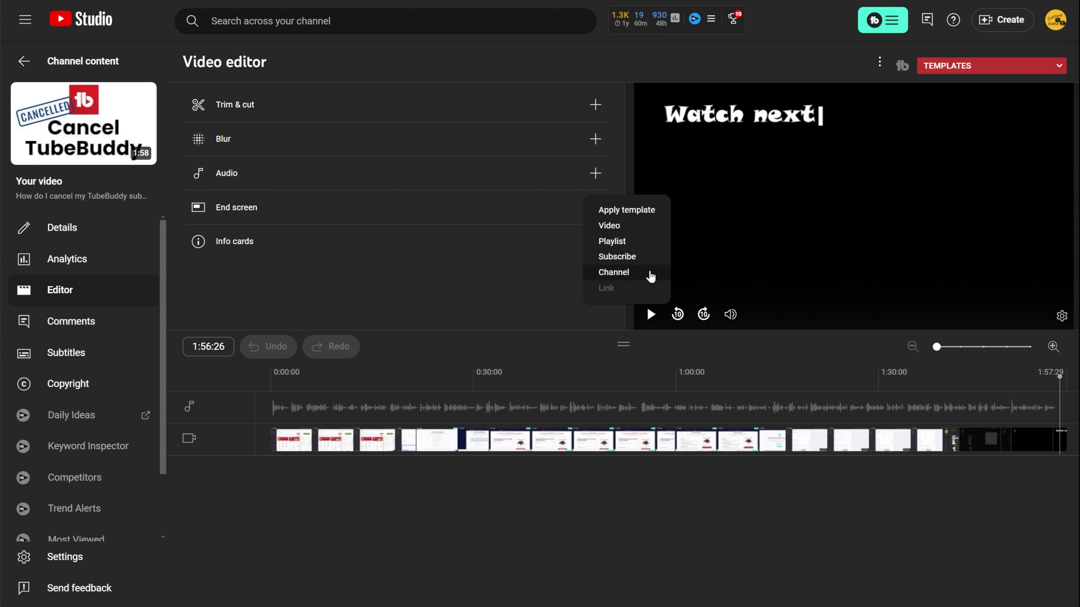
click(653, 220)
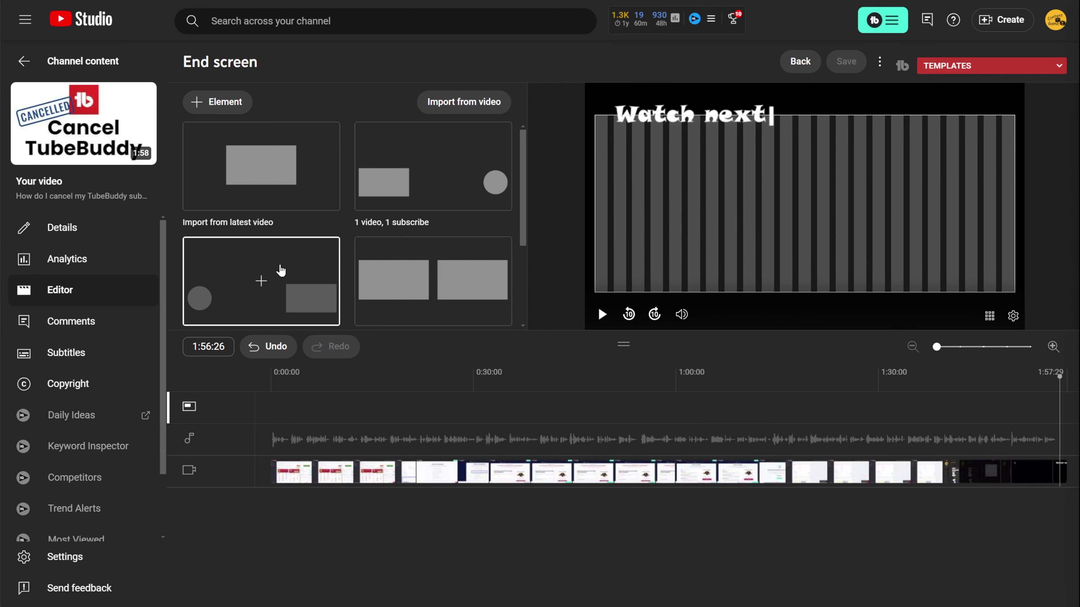
drag(525, 227, 534, 167)
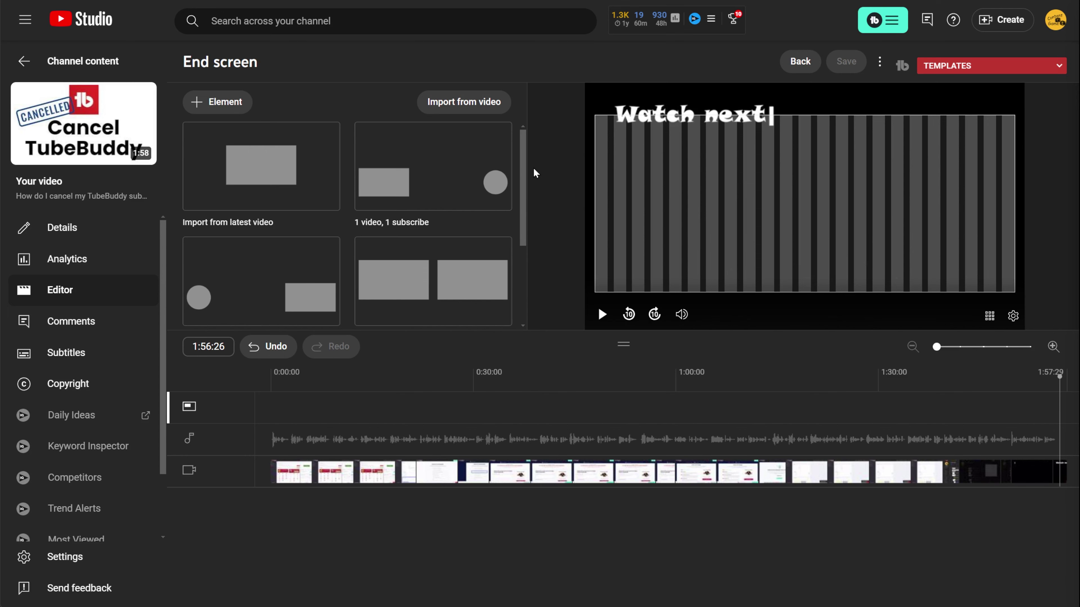
click(429, 169)
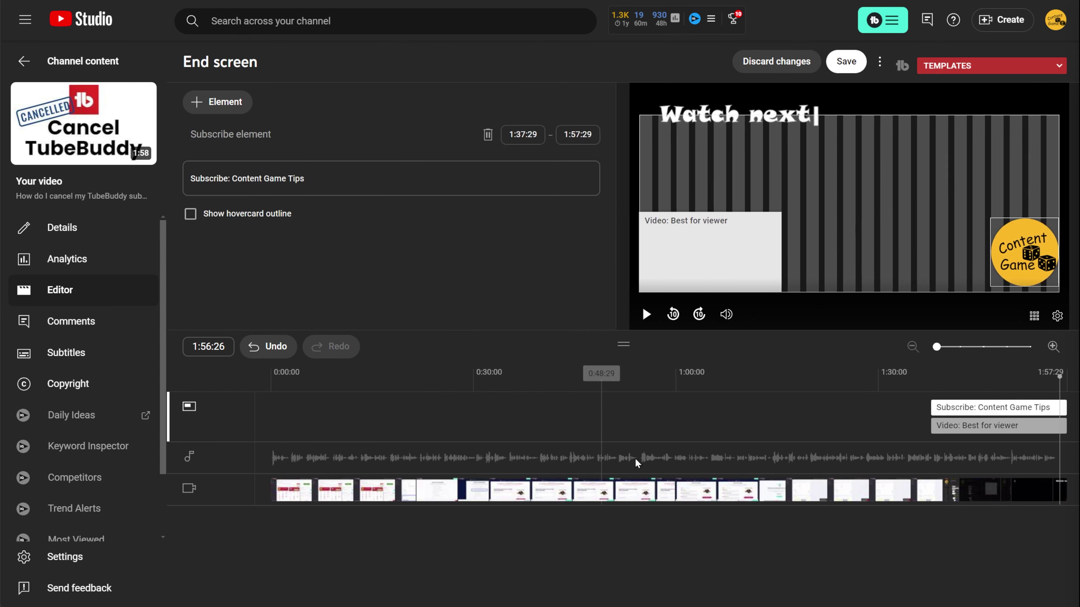
click(711, 264)
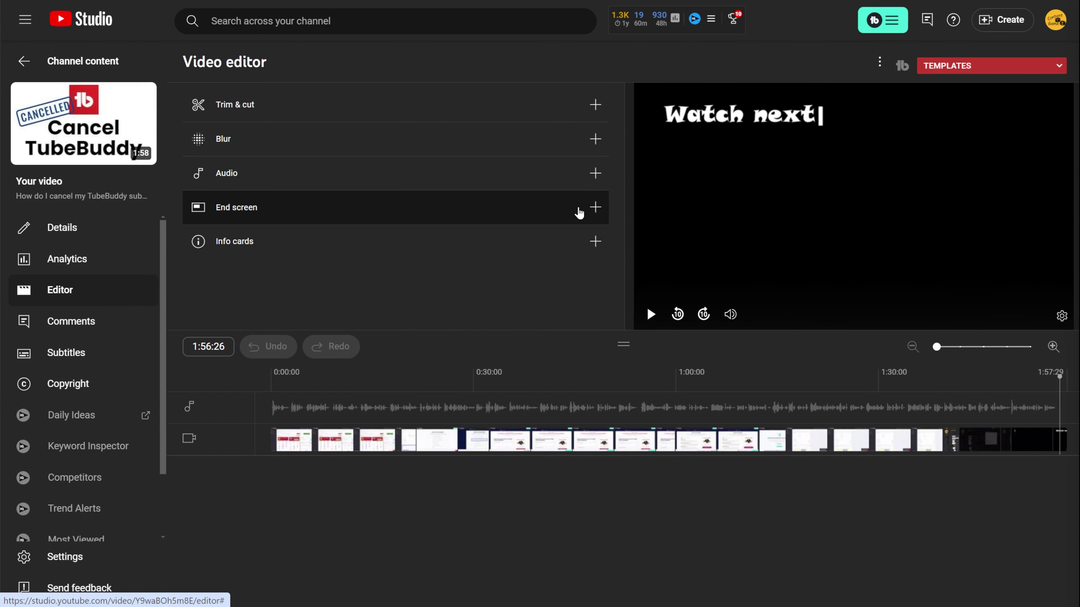
Look through the end screen templates, apply "1 video, 1 subscribe" and select its video element.
click(596, 208)
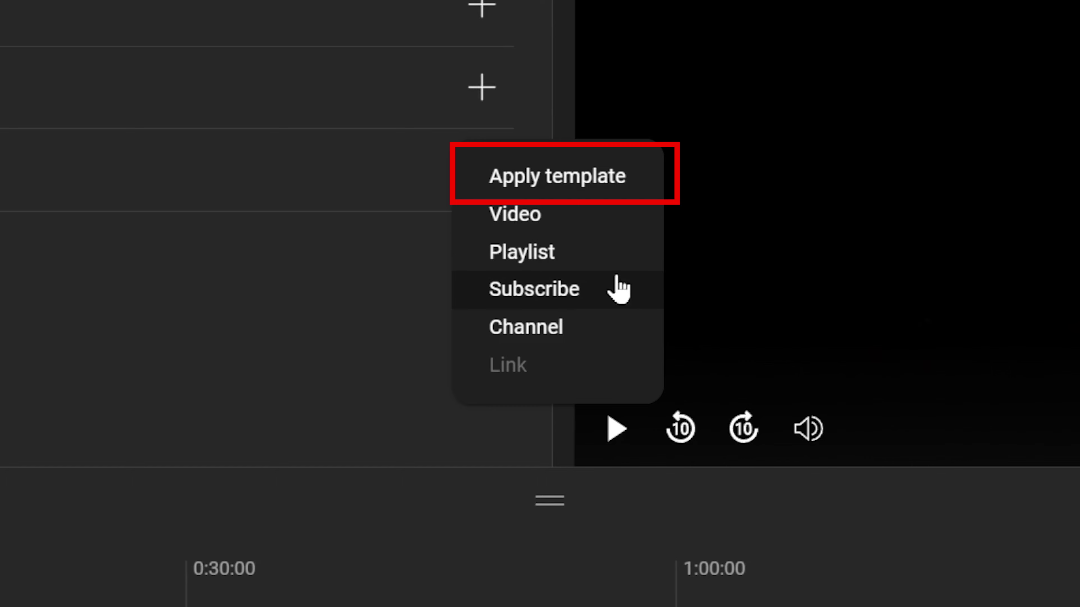
click(557, 176)
drag(521, 223, 522, 327)
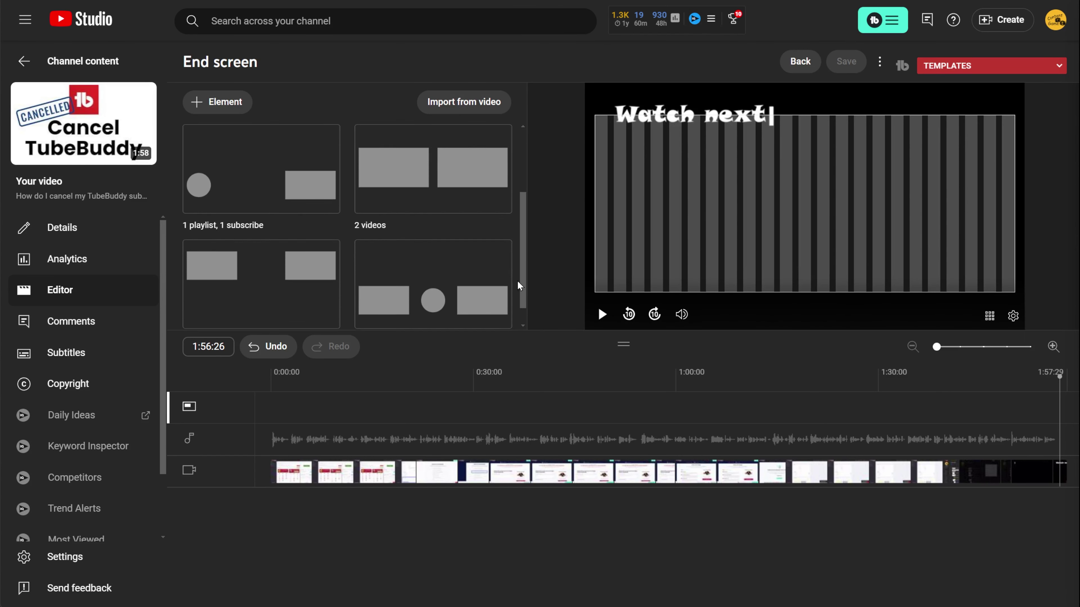
drag(518, 282, 530, 185)
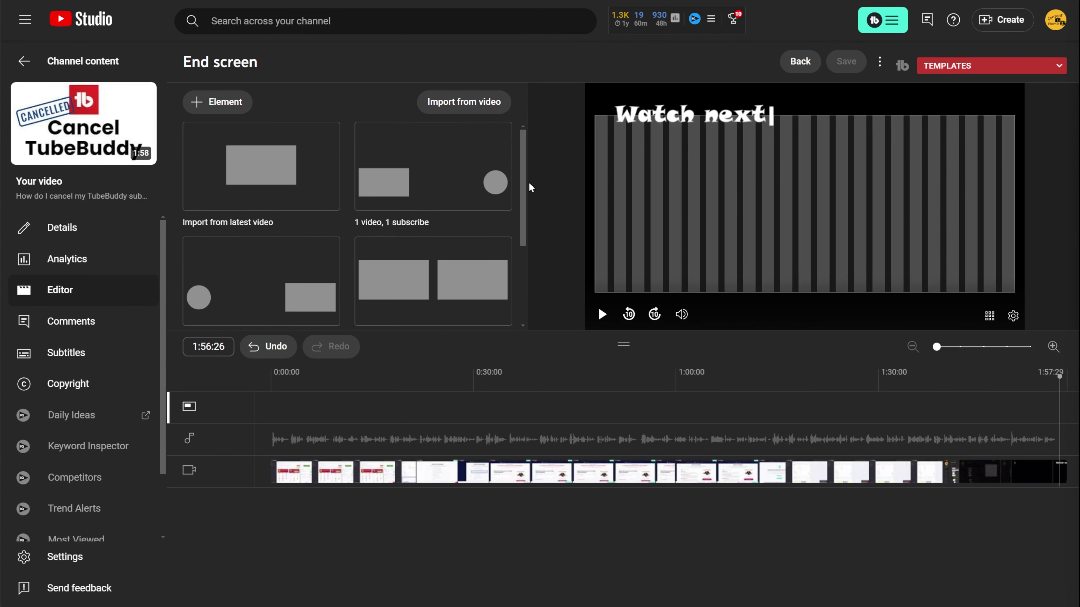
click(429, 169)
click(719, 276)
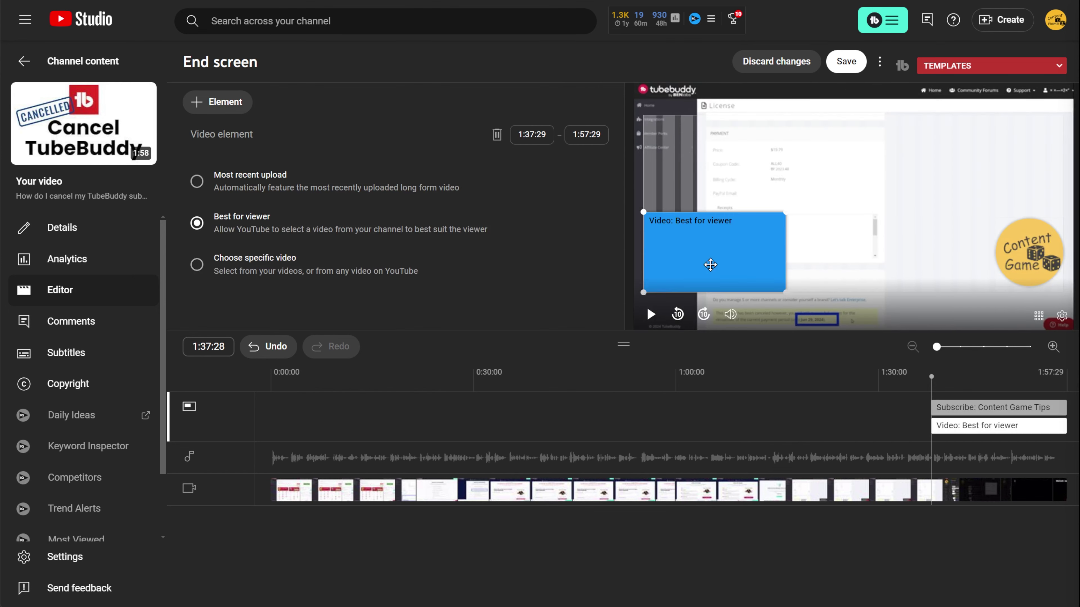
Set an end screen video element to "Most recent upload" and add a second one set to "Best for viewer".
click(196, 181)
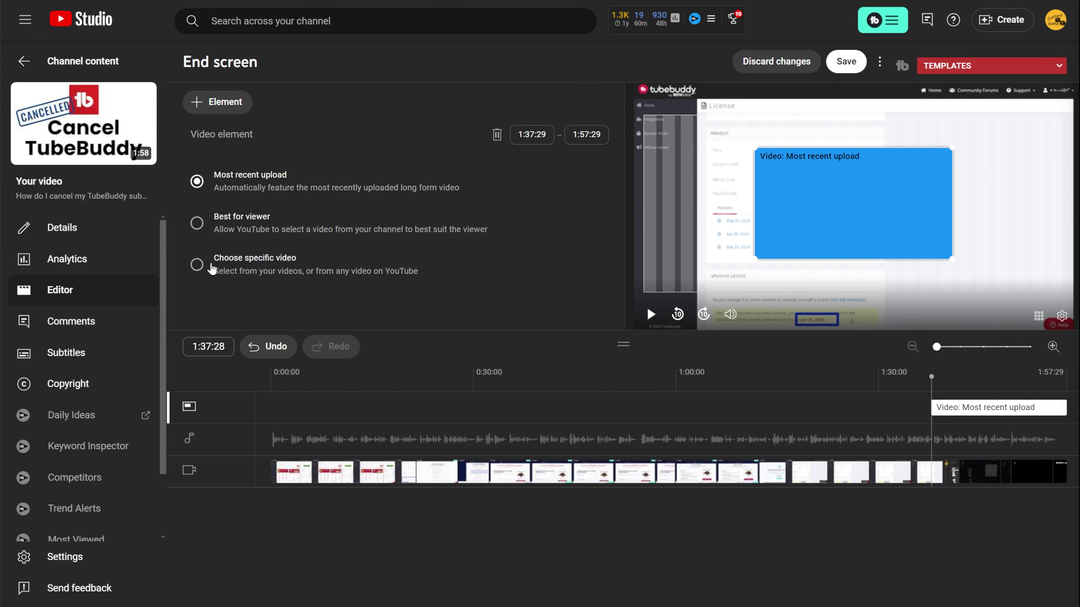
click(226, 100)
click(214, 106)
Add two specific-video elements: "How to replace copyrighted music on YouTube with free music?" and "can't solve the captcha on the cromium".
click(226, 102)
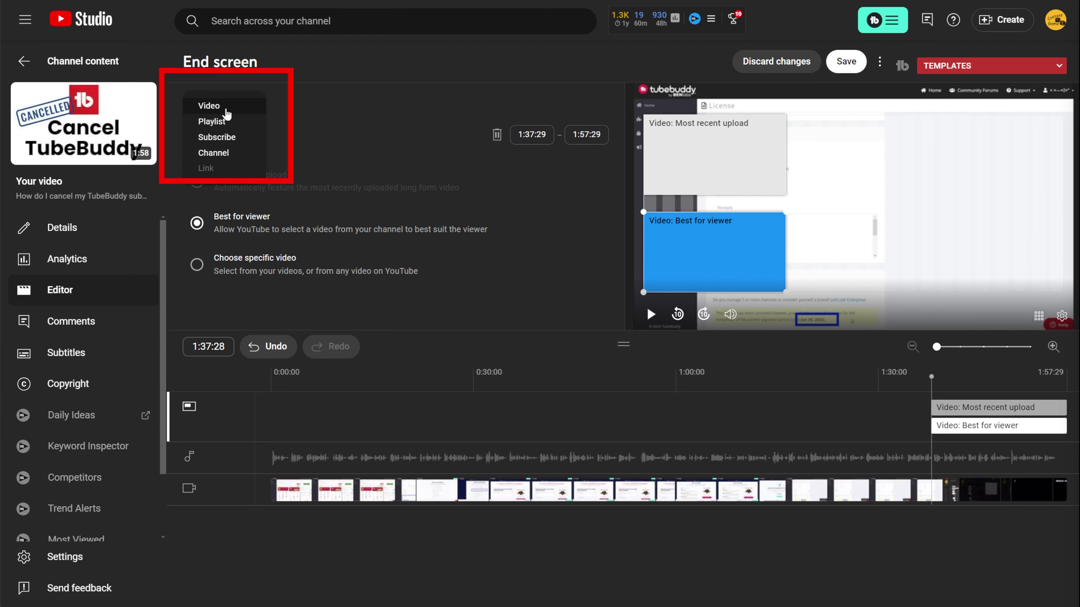
click(243, 111)
click(761, 175)
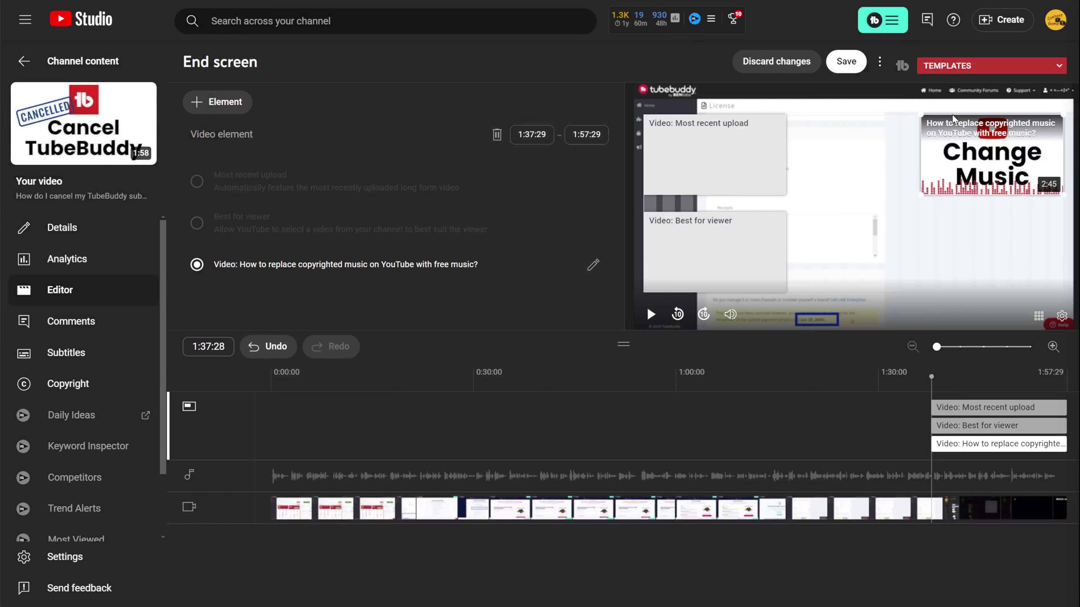
click(224, 105)
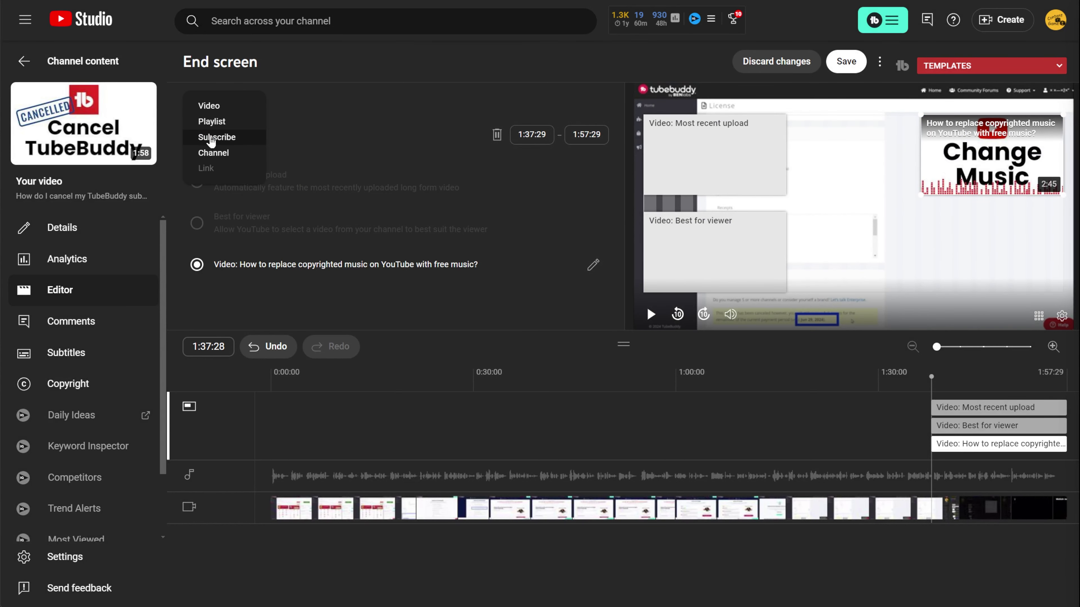
click(208, 105)
click(740, 298)
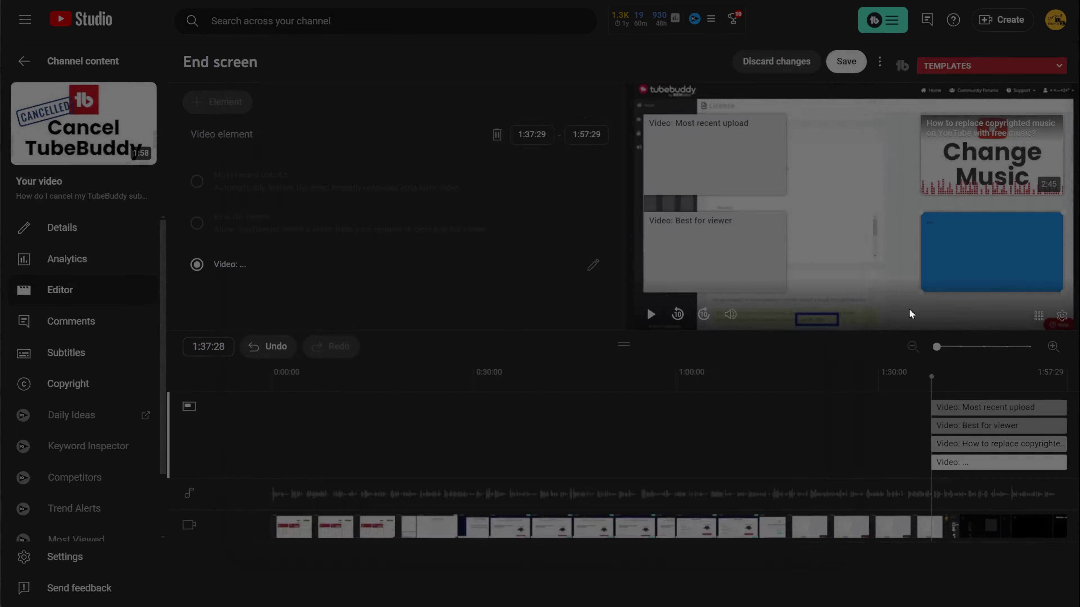
Try moving the "Most recent upload" and captcha video elements toward the middle of the preview, and return both to their original corners.
mouse_move(738, 251)
mouse_down()
mouse_move(1017, 276)
mouse_move(674, 259)
mouse_up()
drag(697, 178, 823, 164)
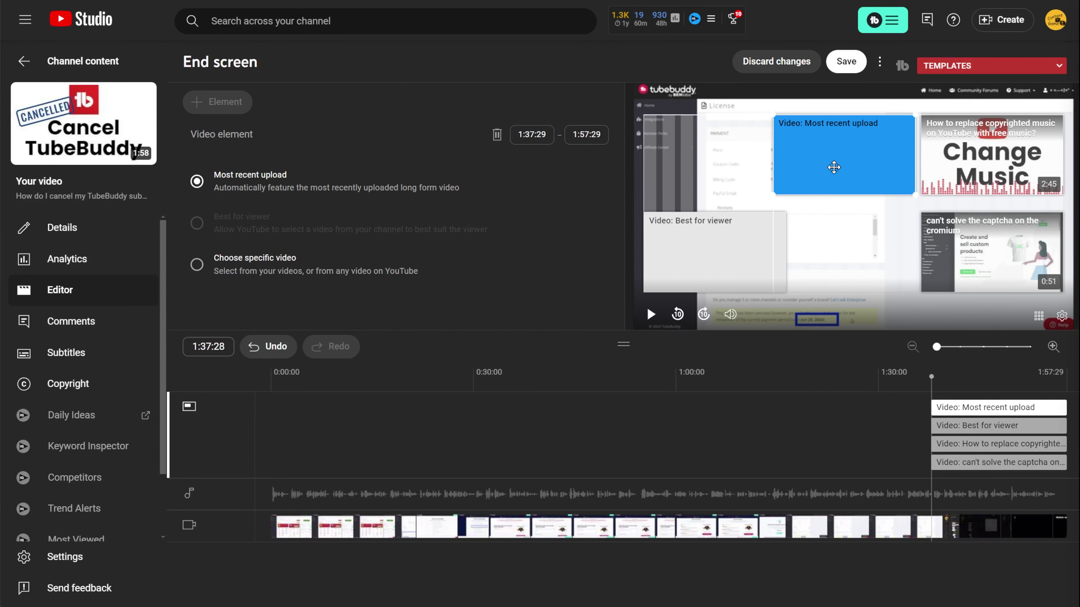
drag(926, 233, 804, 230)
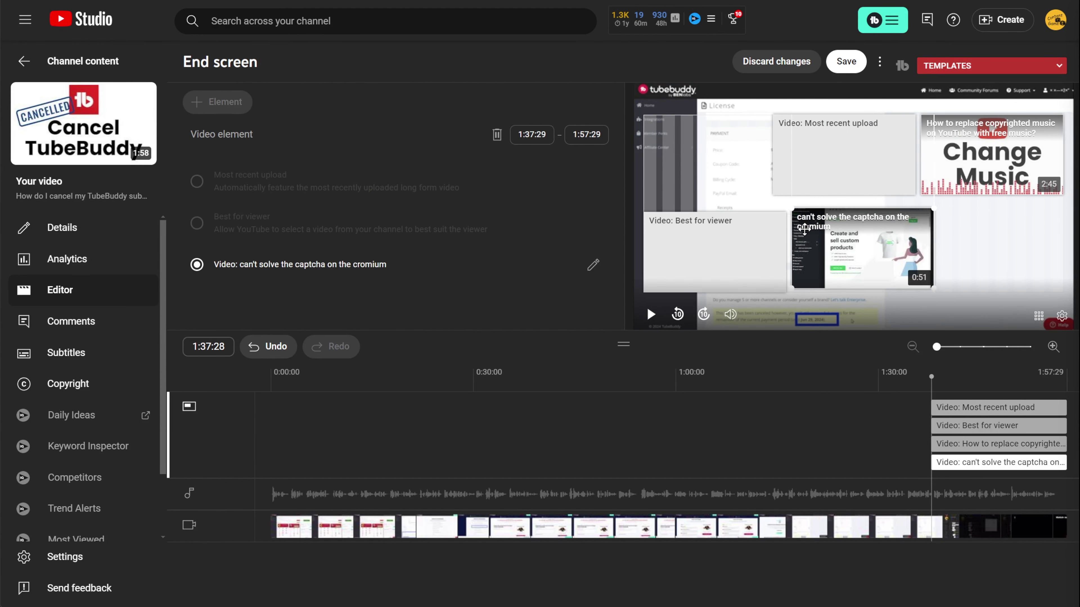
drag(944, 172, 996, 136)
drag(894, 155, 750, 140)
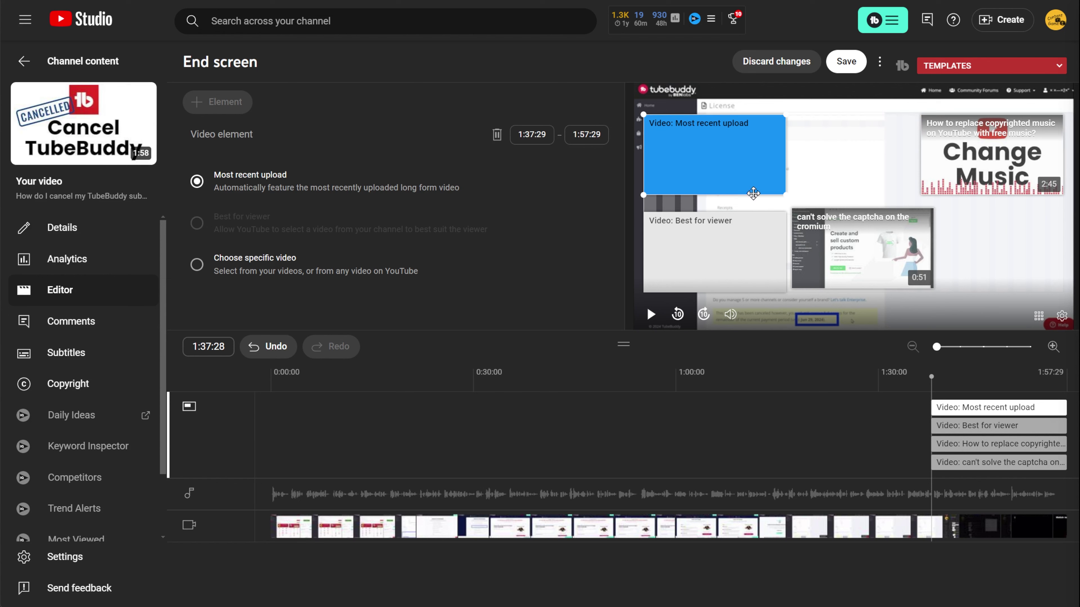
drag(850, 255, 1050, 256)
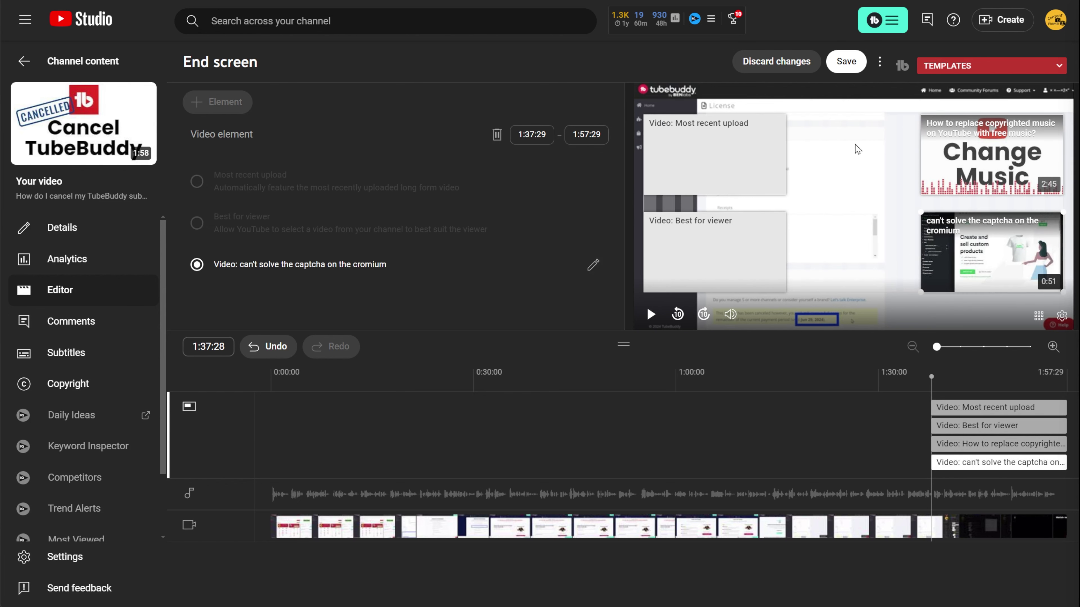
Add a subscribe element to the emptied end screen and start adding a channel element.
click(599, 212)
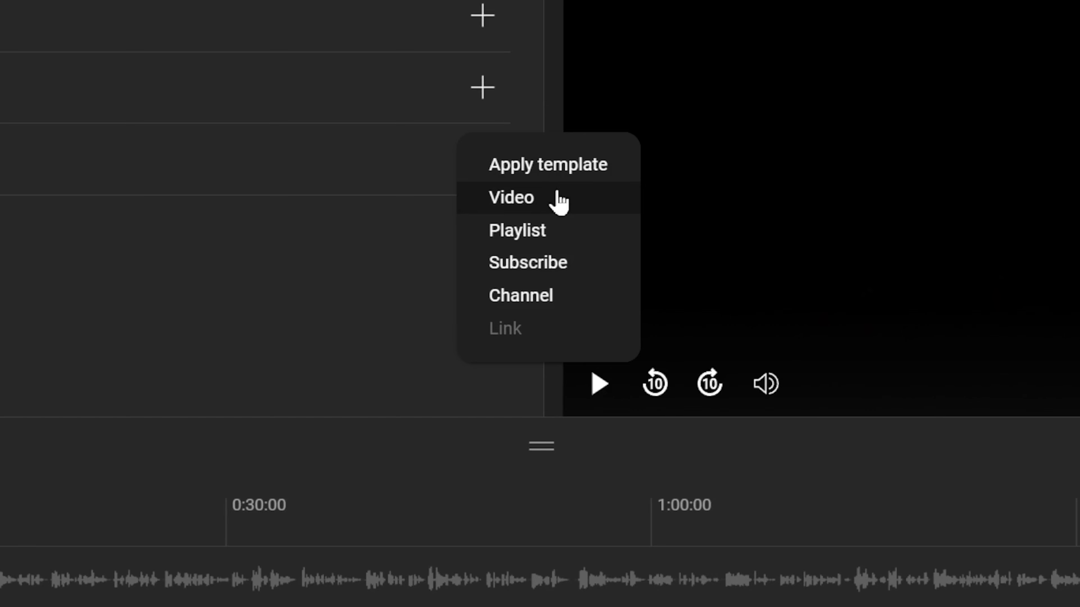
click(527, 262)
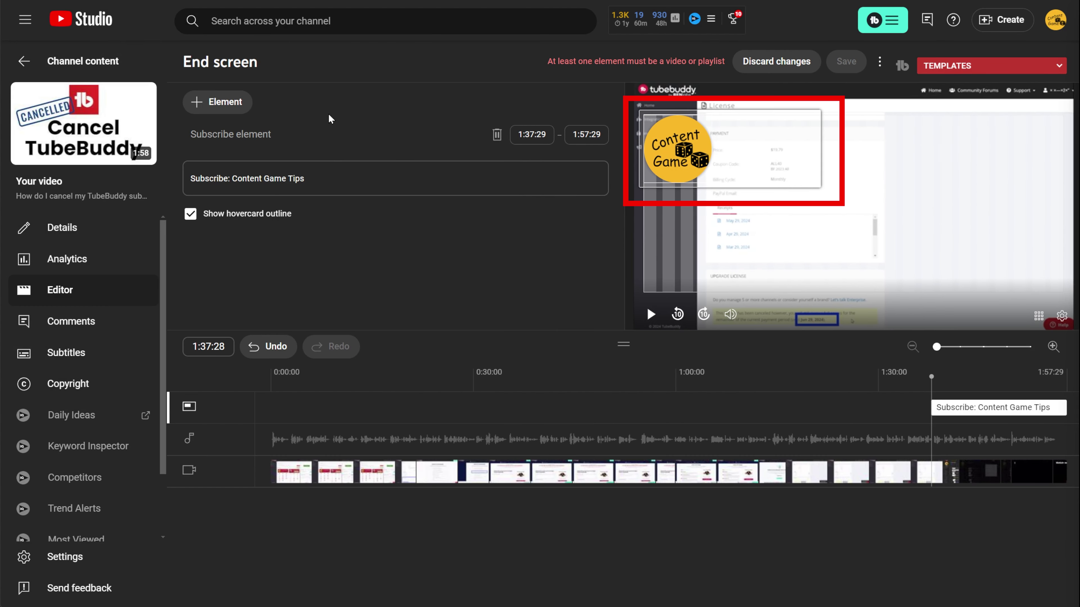
click(242, 96)
click(214, 153)
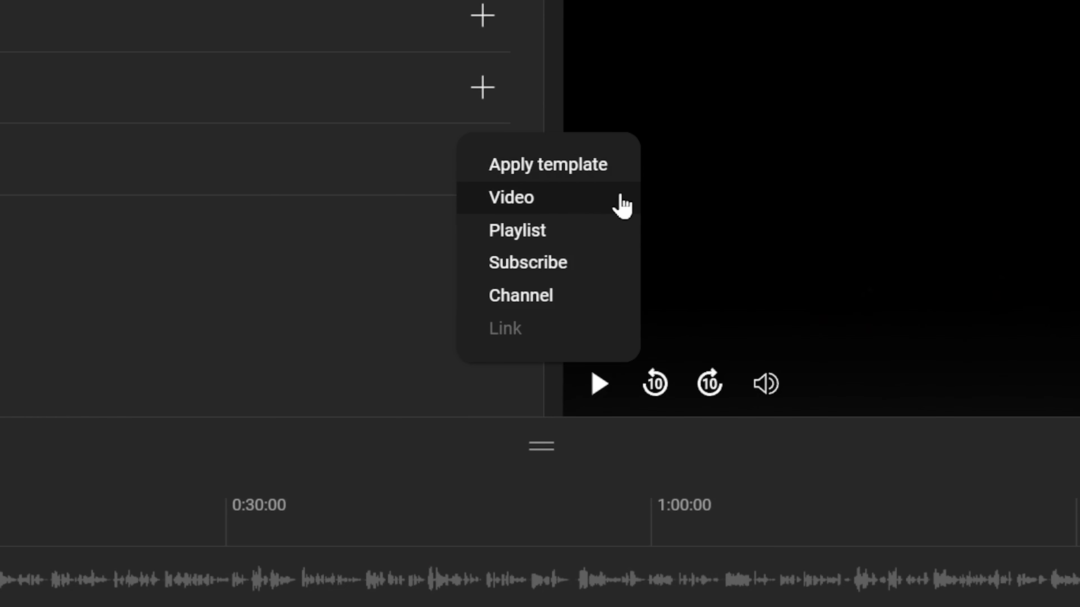
Apply the end screen template with one video and one subscribe element, and delete both elements.
click(613, 210)
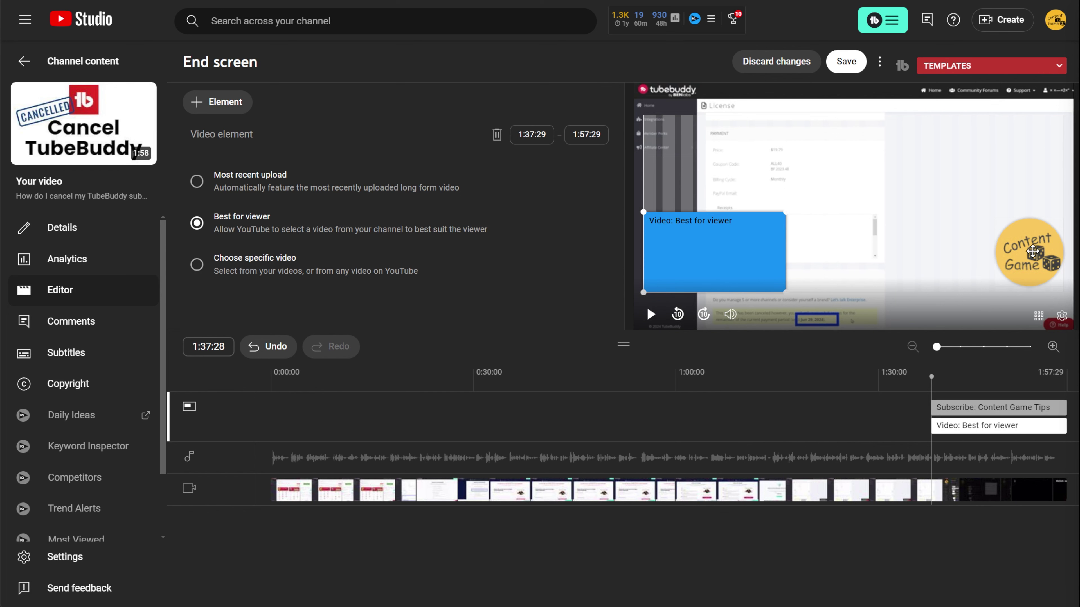
click(1022, 256)
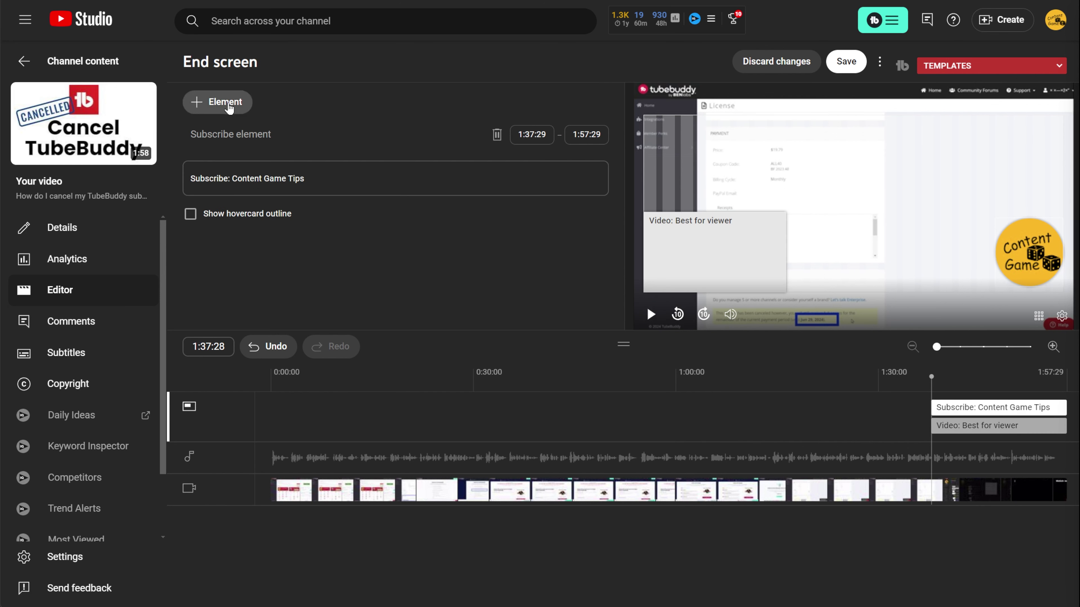
click(496, 135)
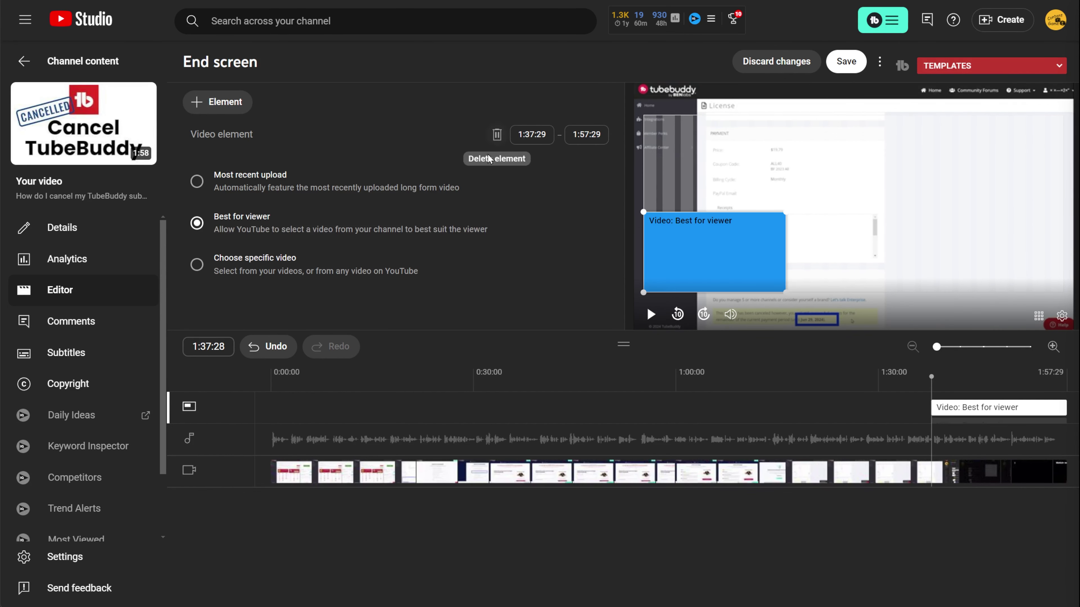
click(495, 135)
Add a video info card at 1:37:28 linking to "How to edit out mistakes in my YouTube video without re-uploading?".
click(226, 275)
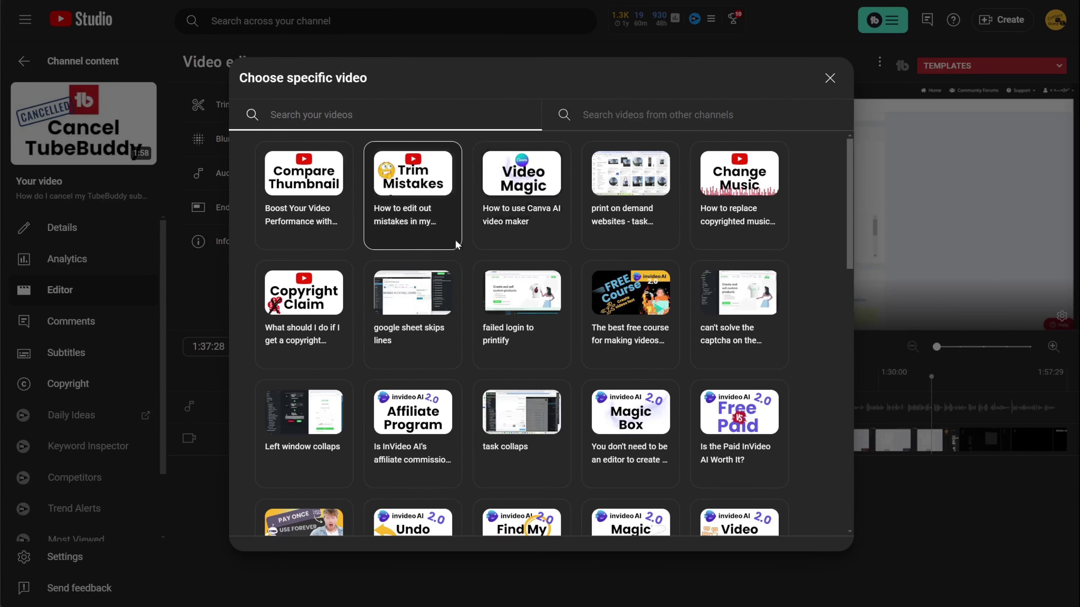
click(399, 241)
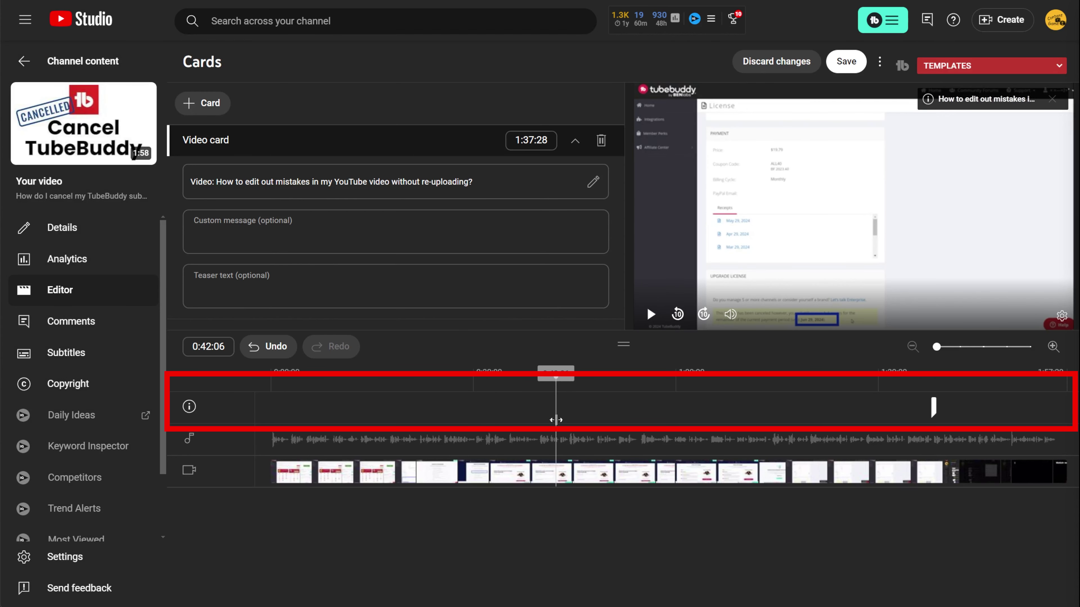
Add a playlist card for "task magic - important" at 0:42:06.
click(210, 105)
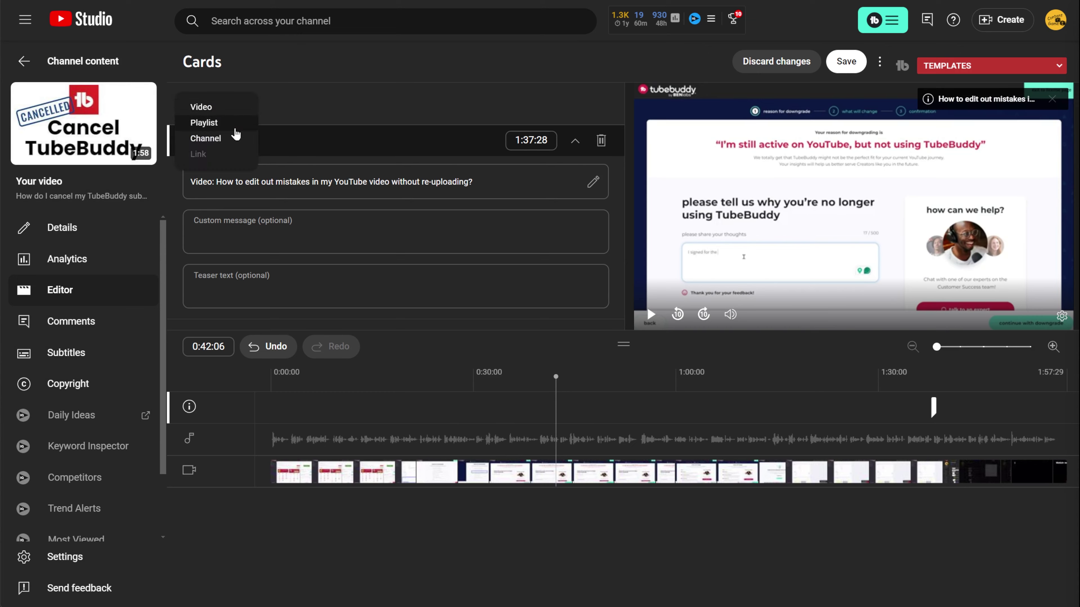
click(233, 129)
click(438, 276)
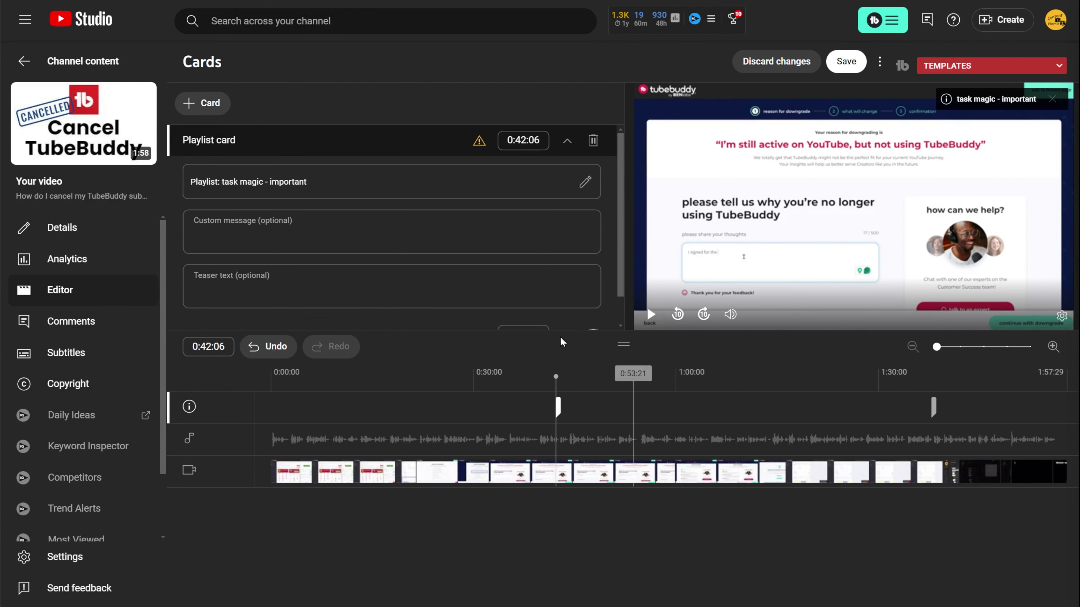
Insert a video card at 1:37:28 linking to "How to edit out mistakes in my YouTube video without re-uploading?".
click(210, 105)
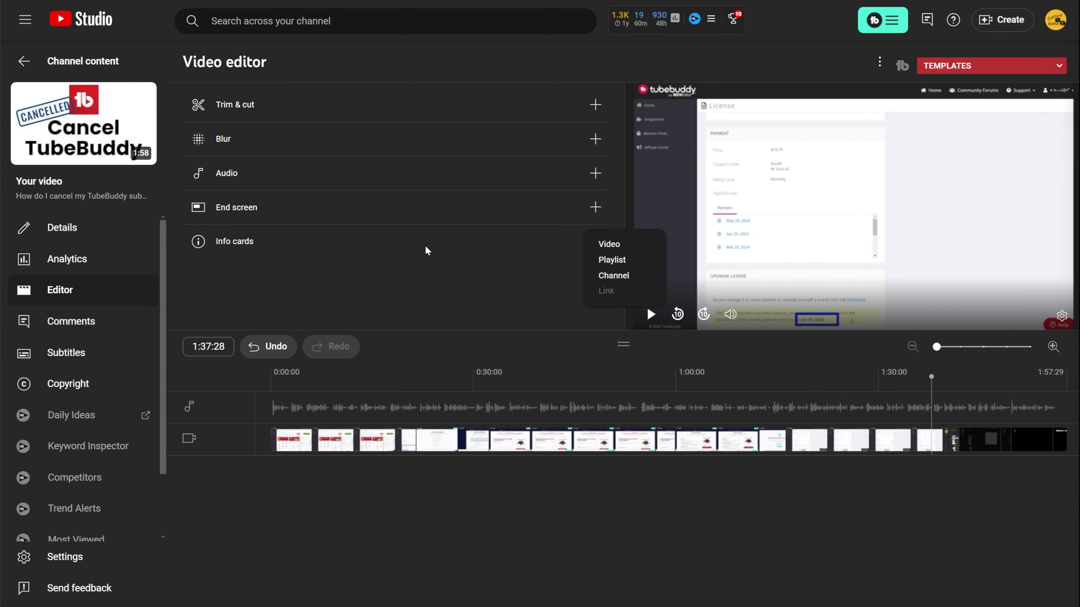
click(600, 246)
click(427, 238)
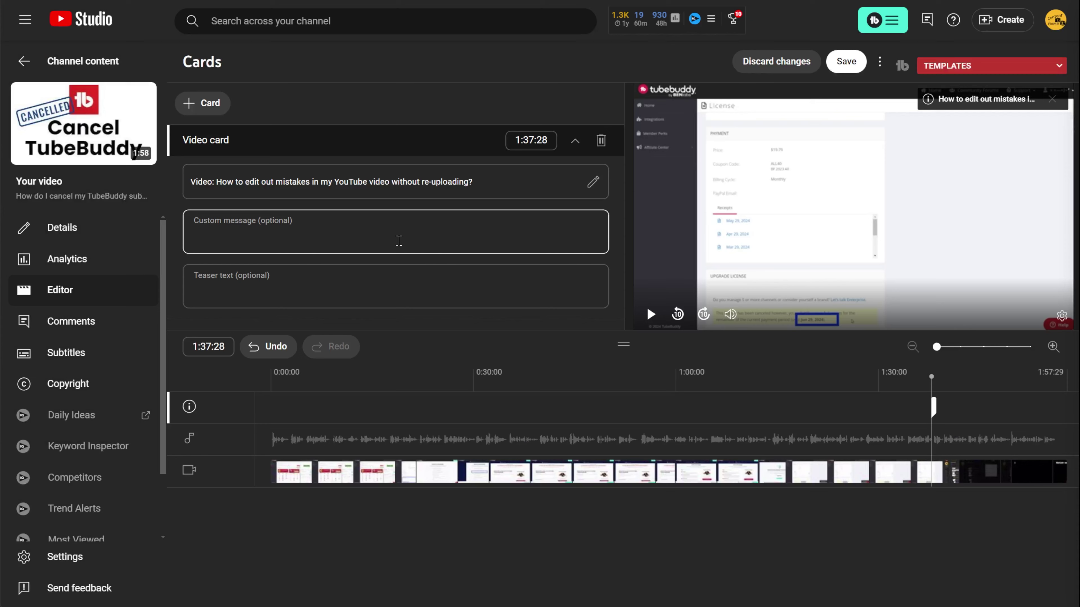
Insert a playlist card at 0:42:06 linking to the "task magic - important" playlist.
click(554, 425)
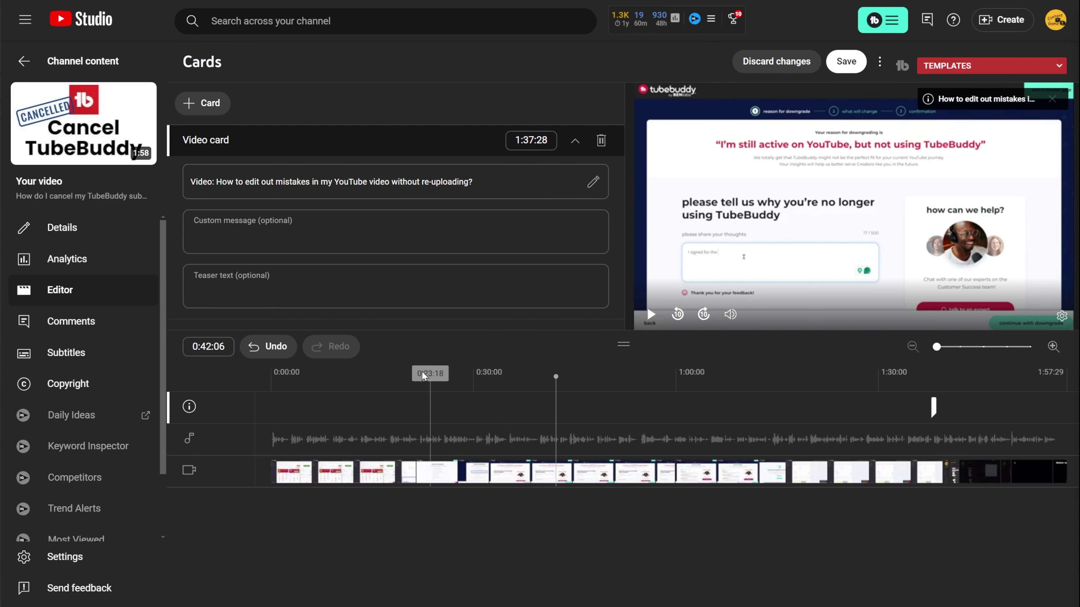
click(211, 108)
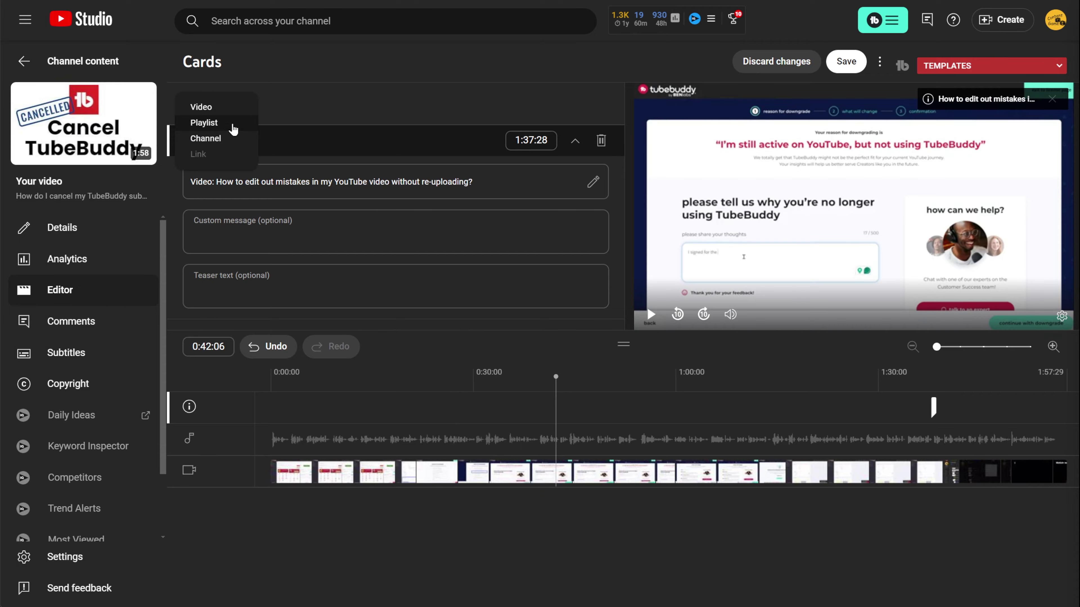
click(232, 123)
click(438, 274)
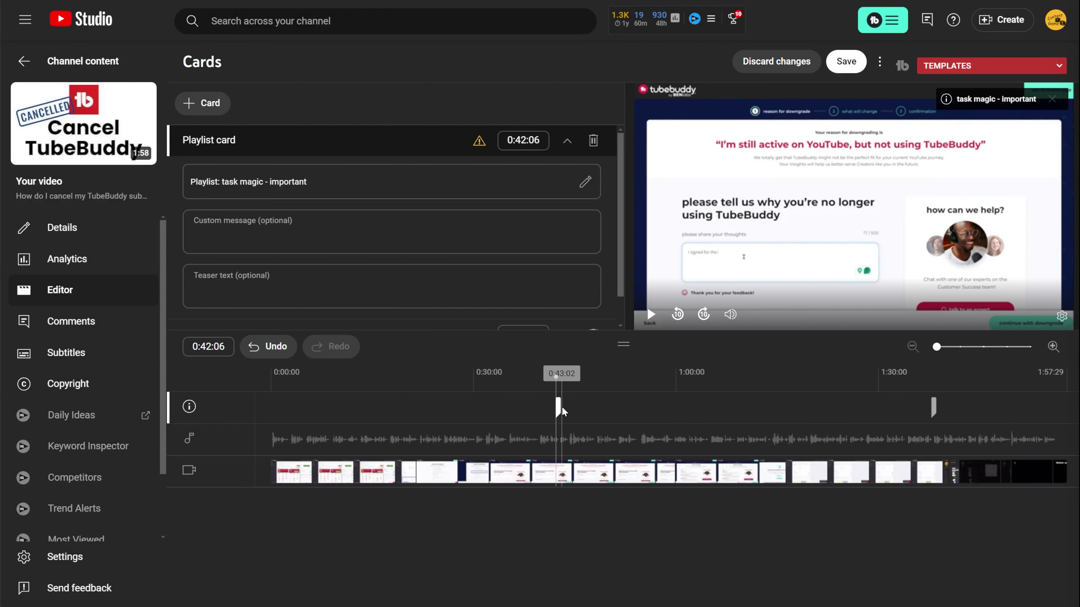
Move the playhead to 0:18:11 and examine the warning on the playlist card.
click(207, 112)
click(363, 411)
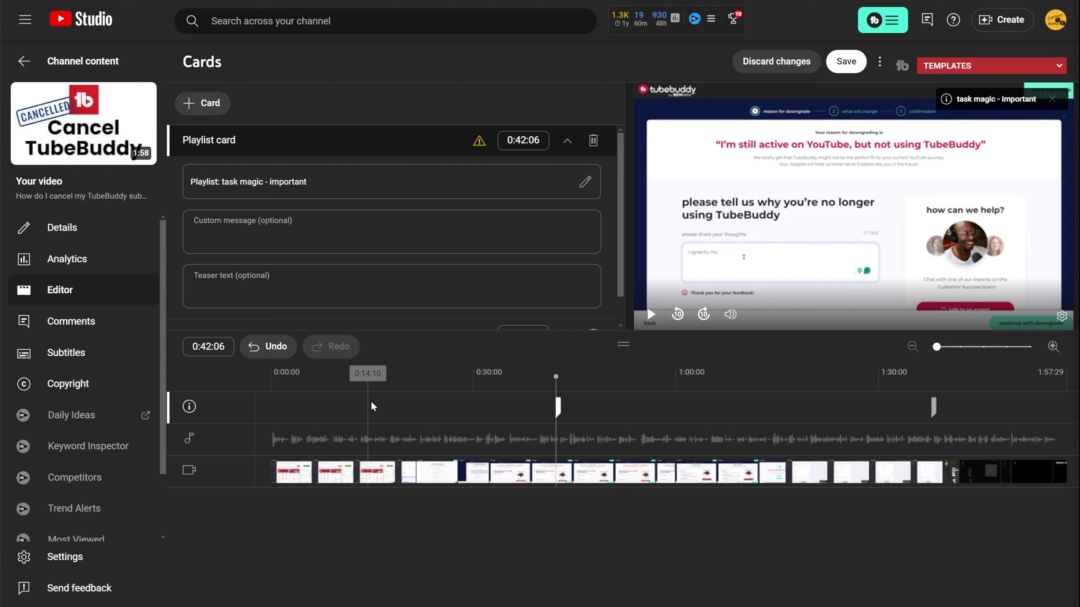
click(395, 377)
mouse_move(481, 143)
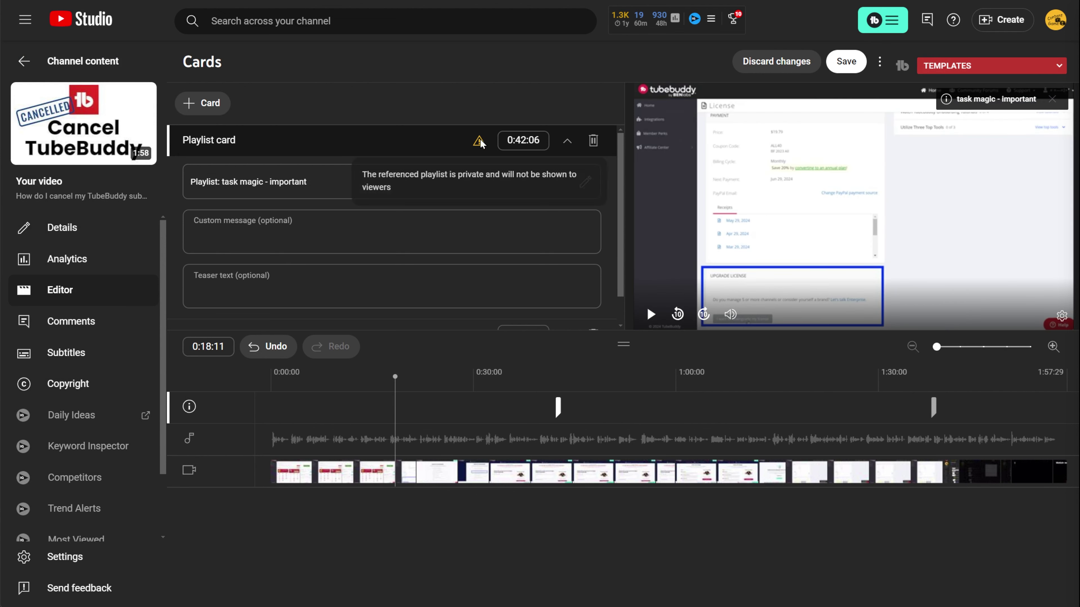
click(567, 140)
click(567, 140)
mouse_move(480, 142)
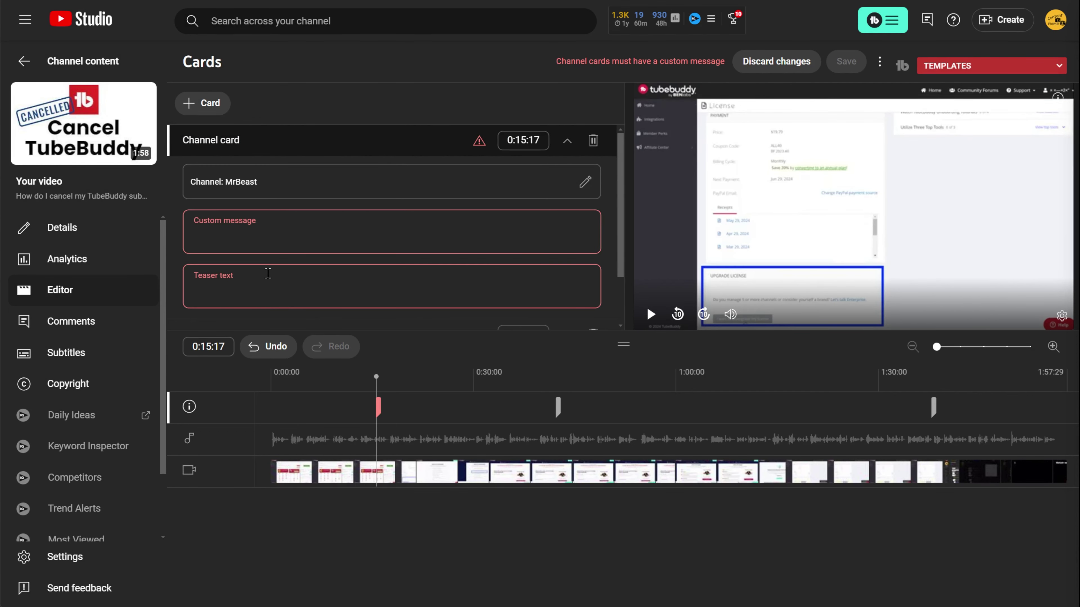
Set both the custom message and the teaser text of the MrBeast channel card at 0:15:17 to "mr beast".
click(247, 235)
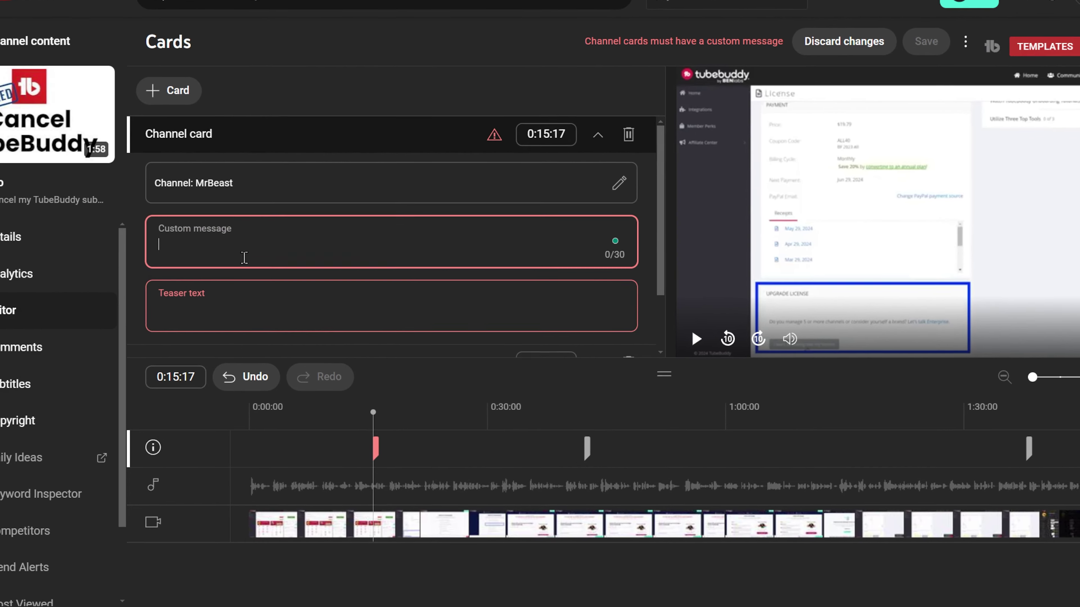
text(mr beast)
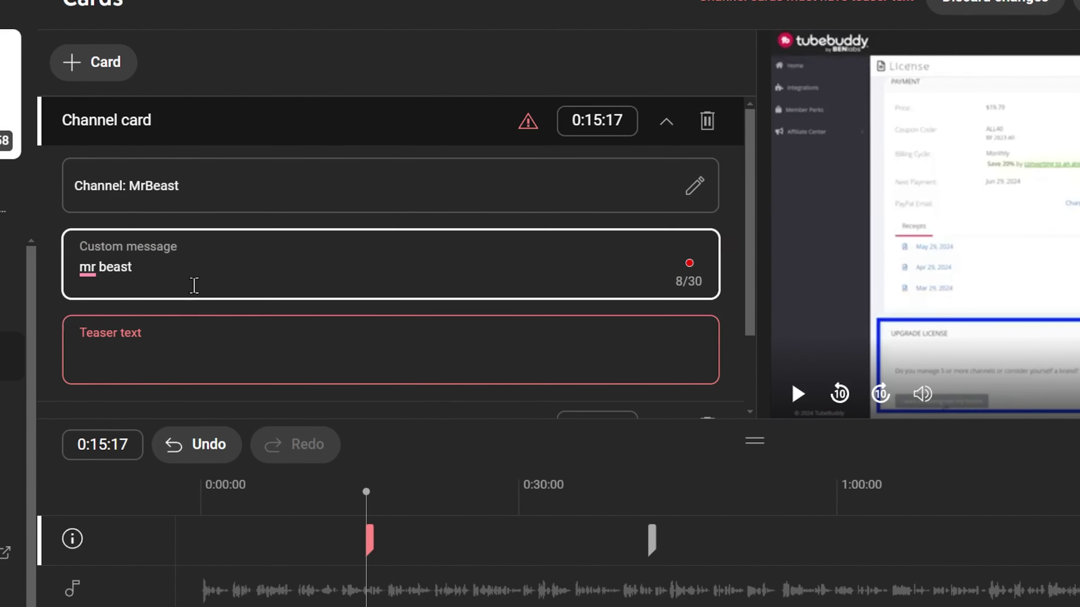
click(156, 351)
text(mr b)
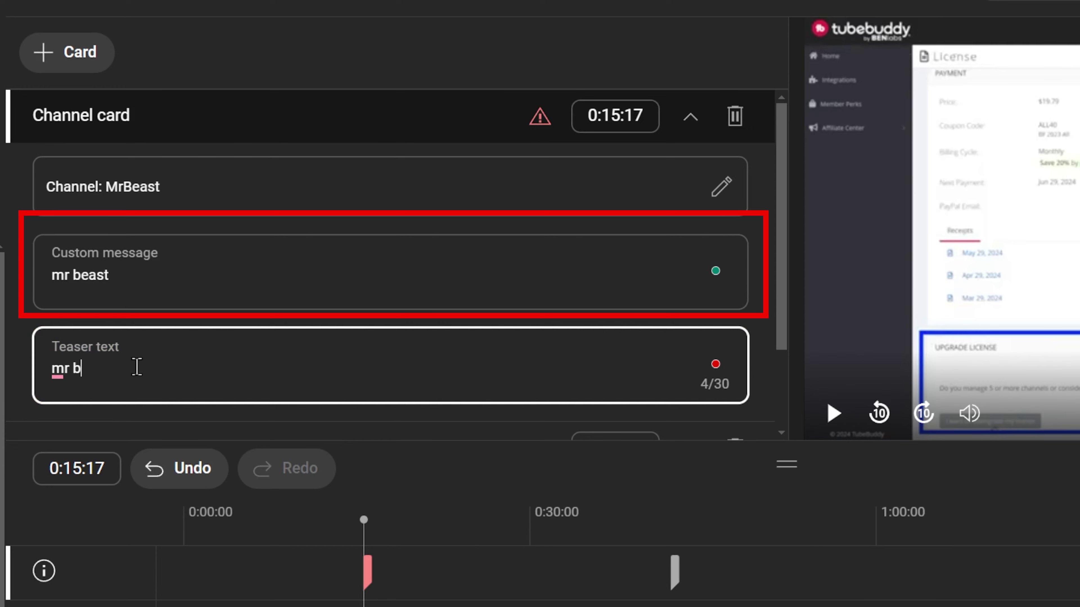
text(east)
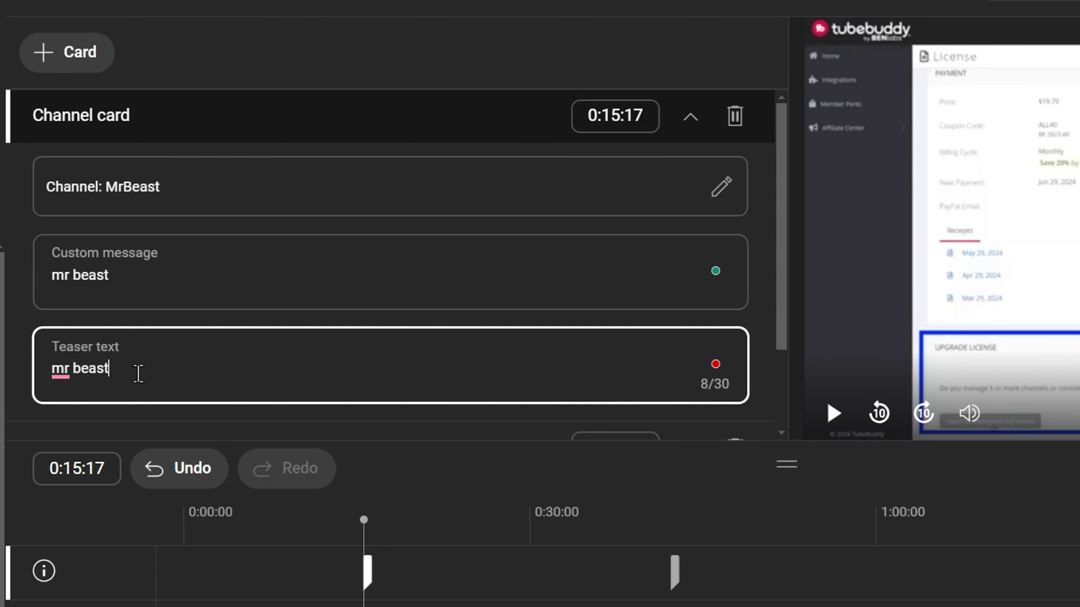
click(489, 558)
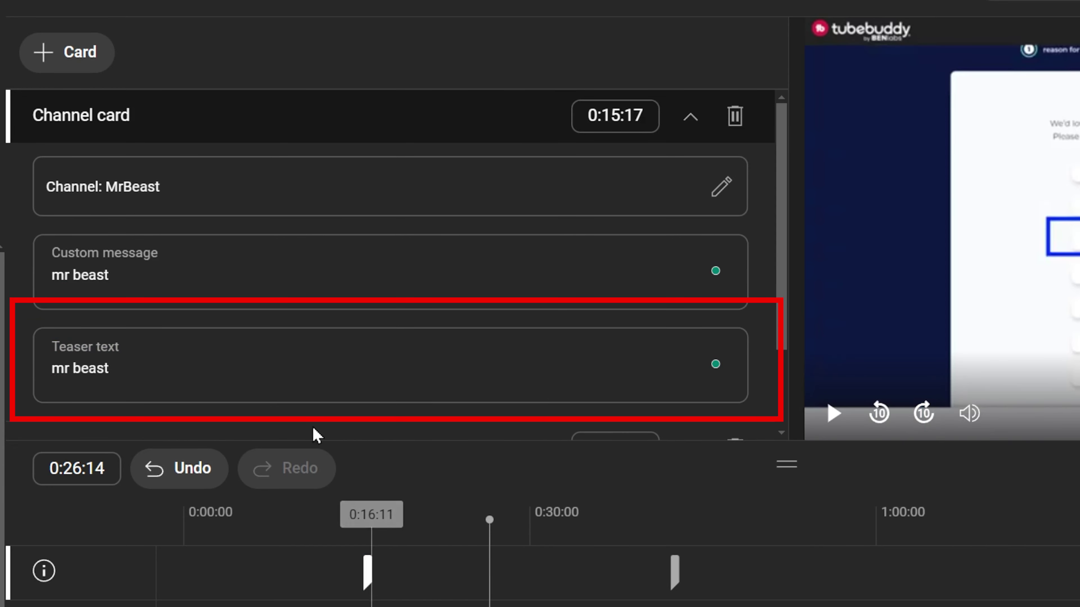
Review the settings of the video, playlist and channel cards one after another.
scroll(646, 352, down, 4)
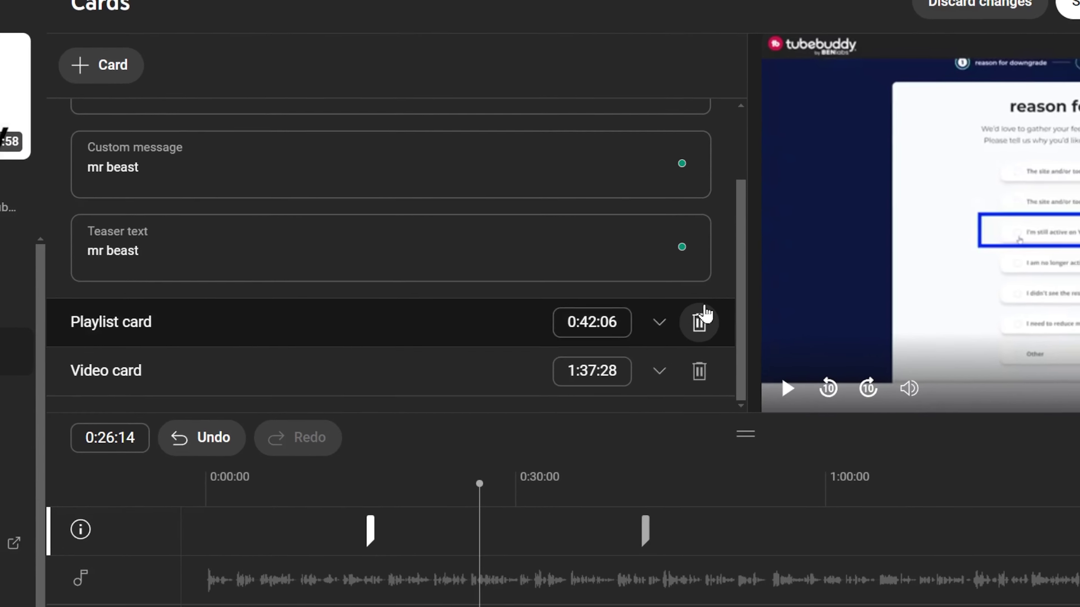
click(135, 370)
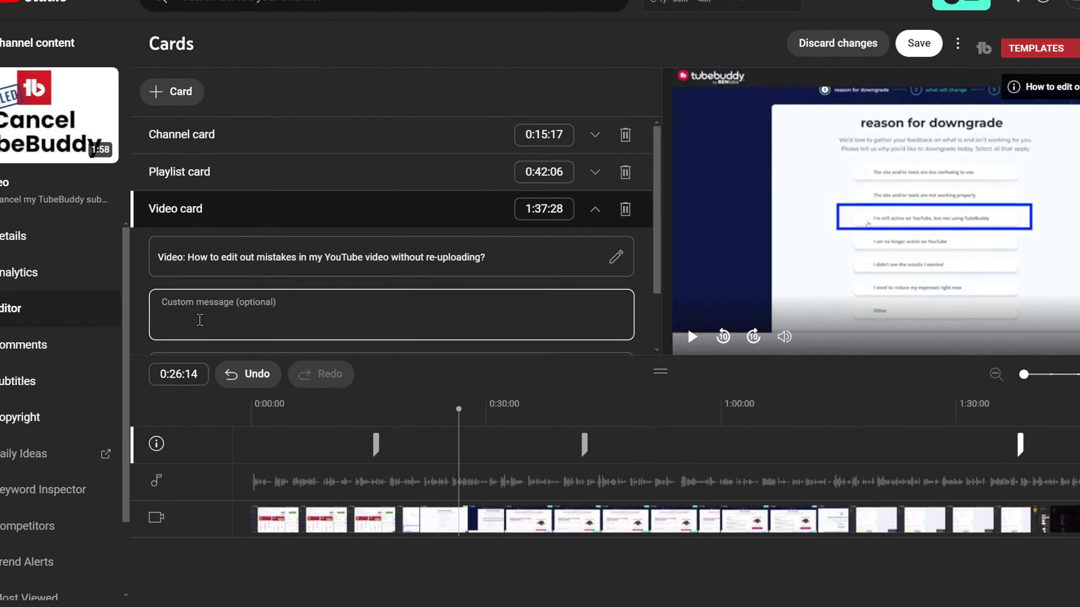
click(182, 171)
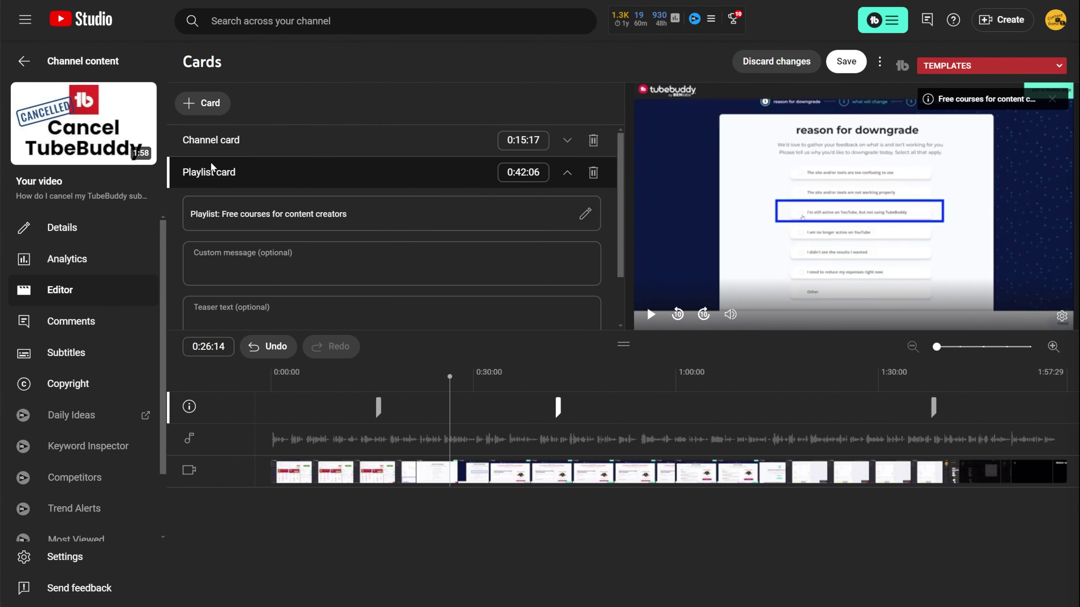
click(211, 143)
Delete all the existing info cards from the video.
click(591, 176)
click(830, 76)
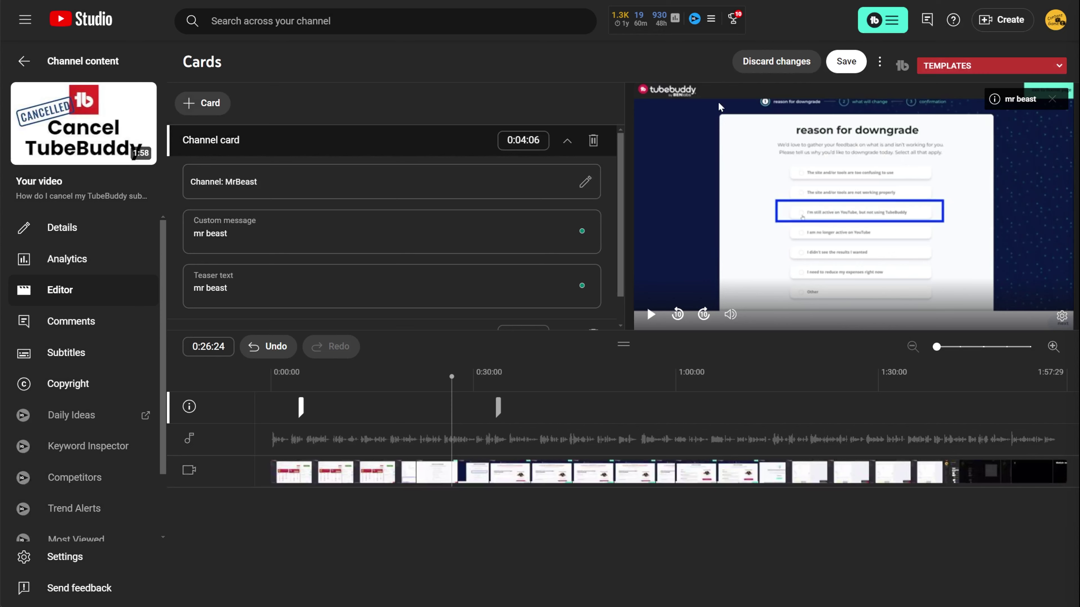
click(595, 140)
click(599, 140)
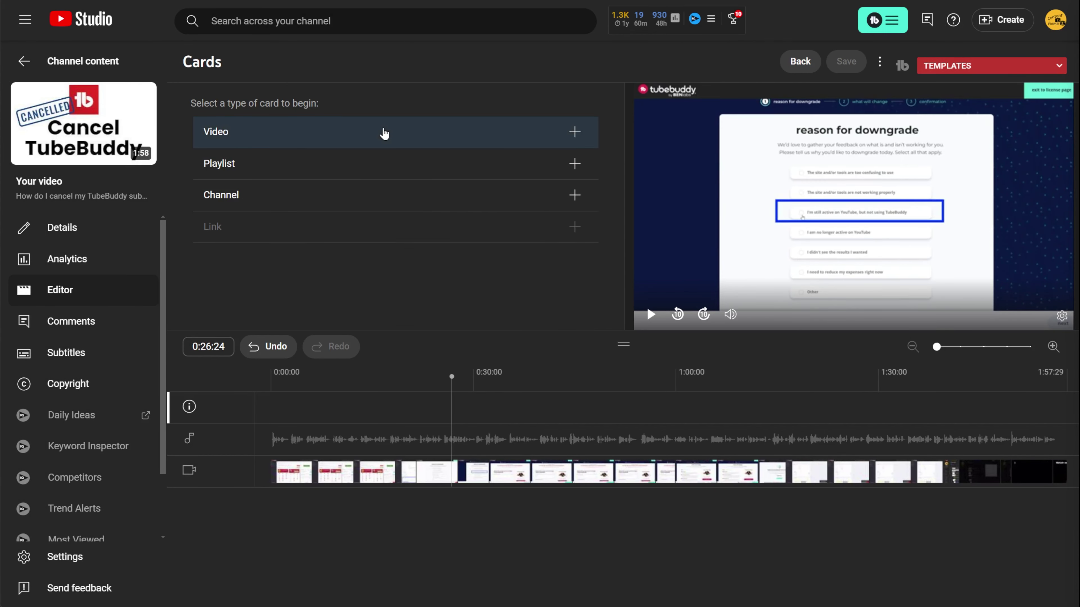
Add a video card at 0:26:24 linking to "How to replace copyrighted music on YouTube with free music?".
click(364, 141)
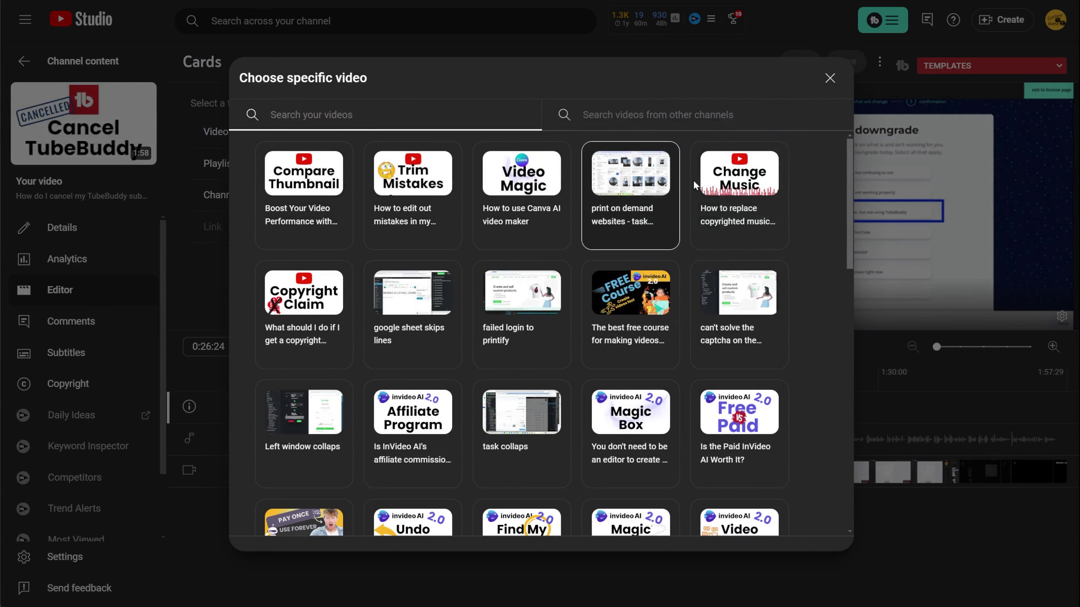
click(733, 176)
Start adding another video card at 0:47:10 and browse the channel's videos for one to link.
click(590, 411)
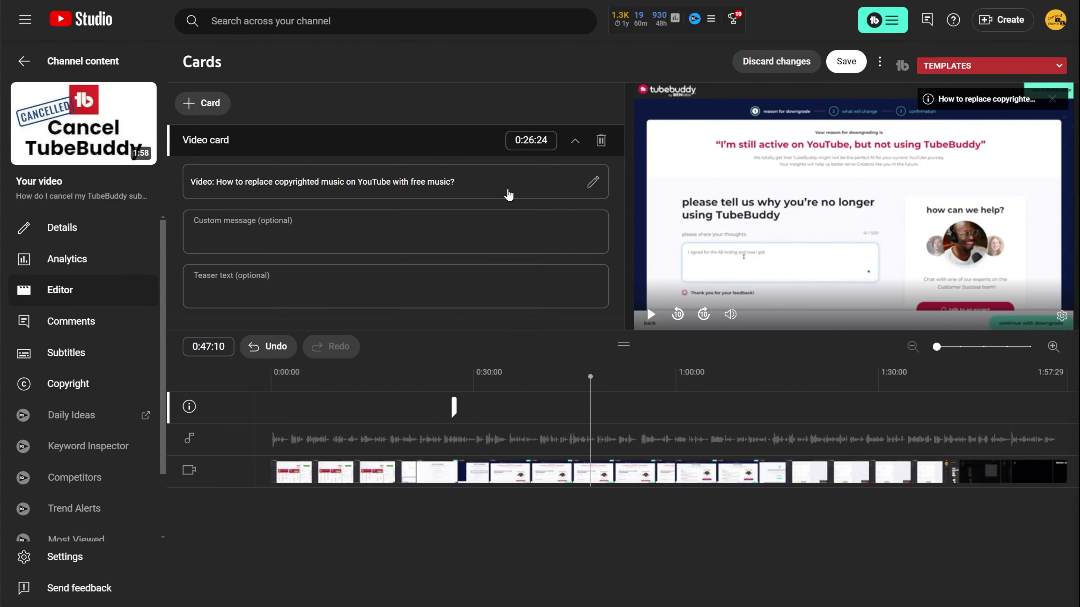
click(194, 103)
click(233, 109)
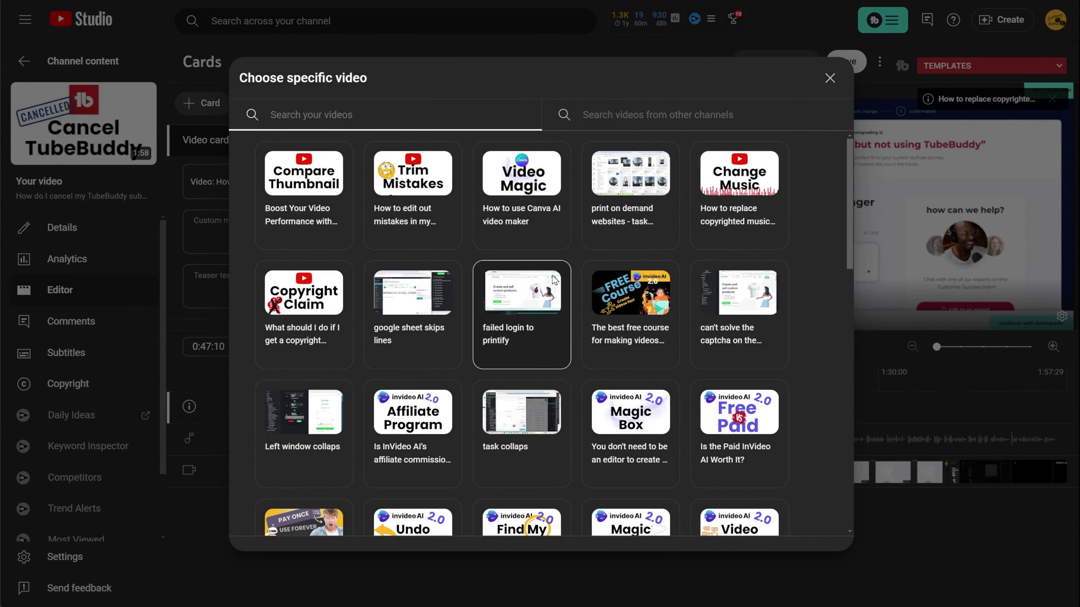
scroll(482, 336, down, 3)
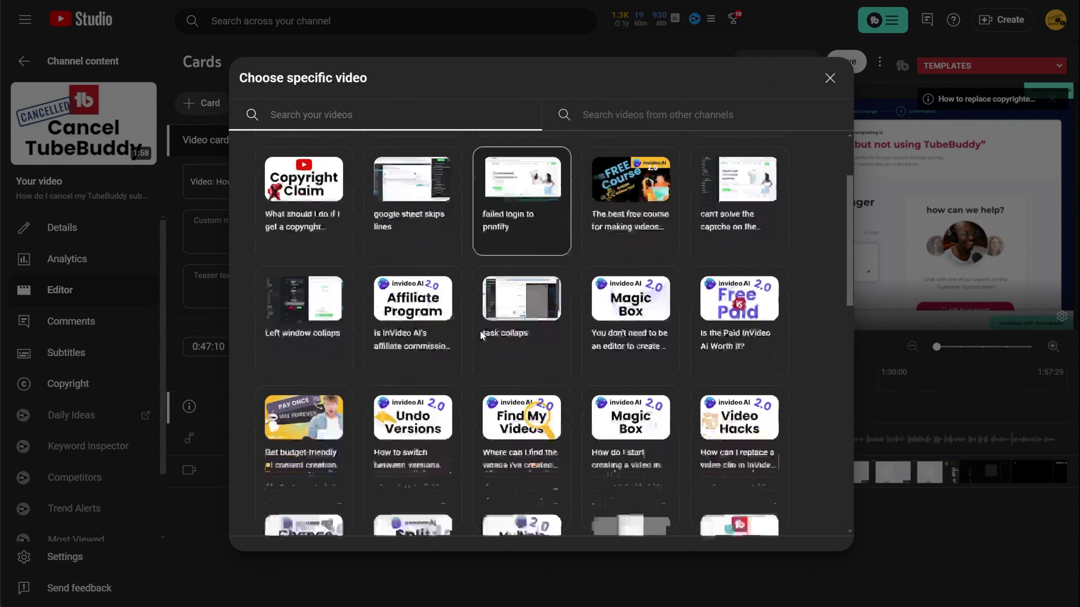